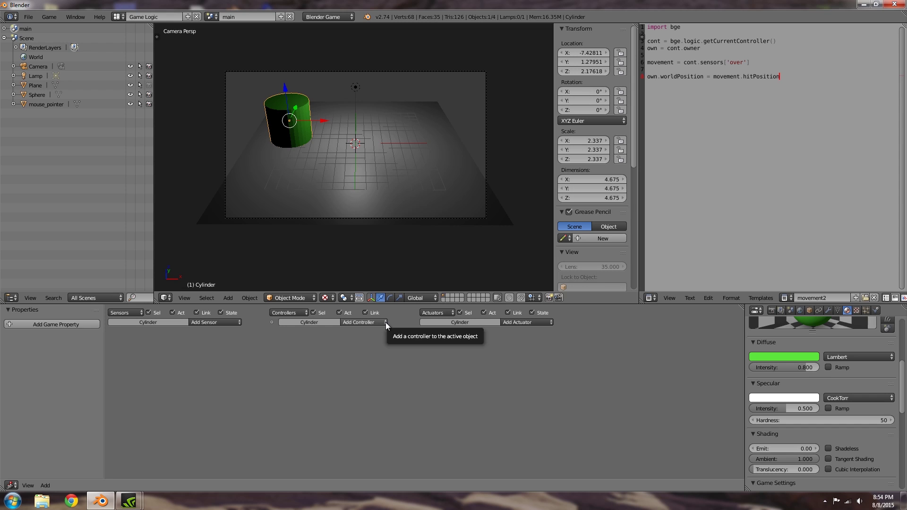
Test-run the finished mouse-pointer game, then stop it.
{"action": "key", "text": "p"}
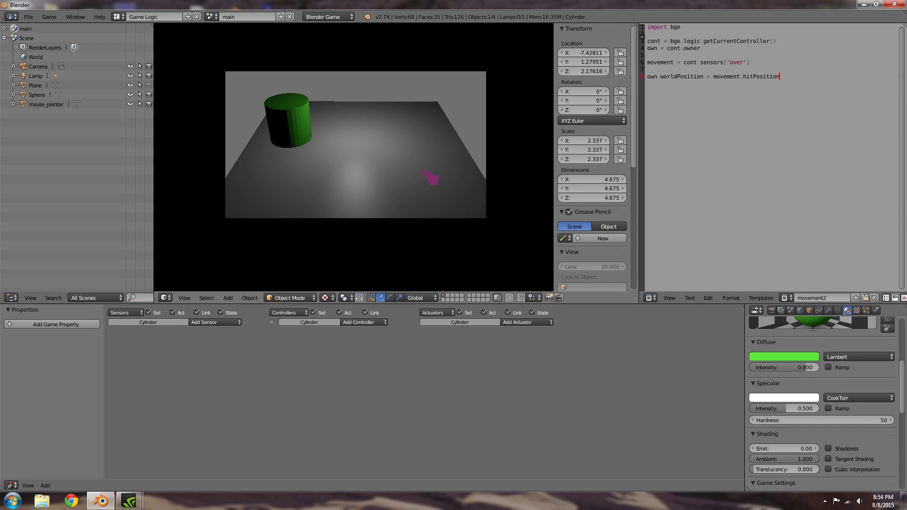
{"action": "key", "text": "Escape"}
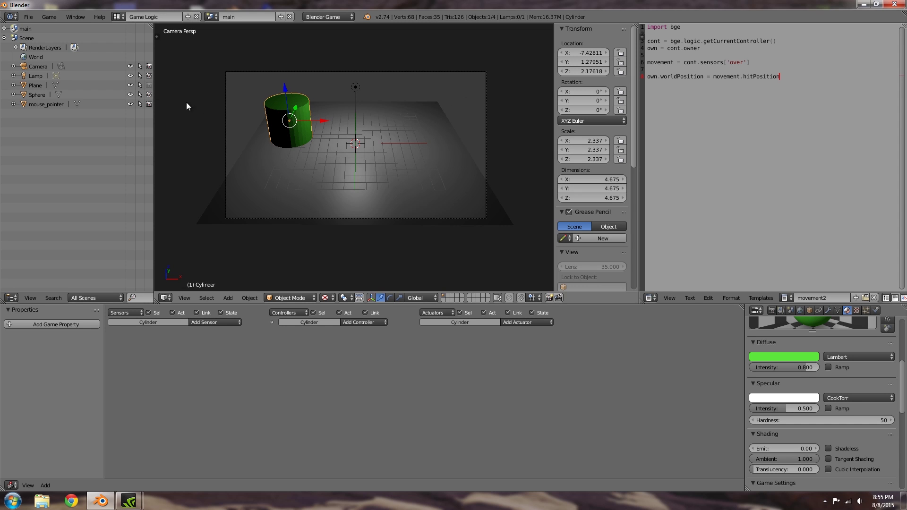
Reload the start-up file to get the default cube scene.
{"action": "left_click", "coordinate": [29, 18]}
{"action": "left_click", "coordinate": [35, 29]}
{"action": "left_click", "coordinate": [38, 33]}
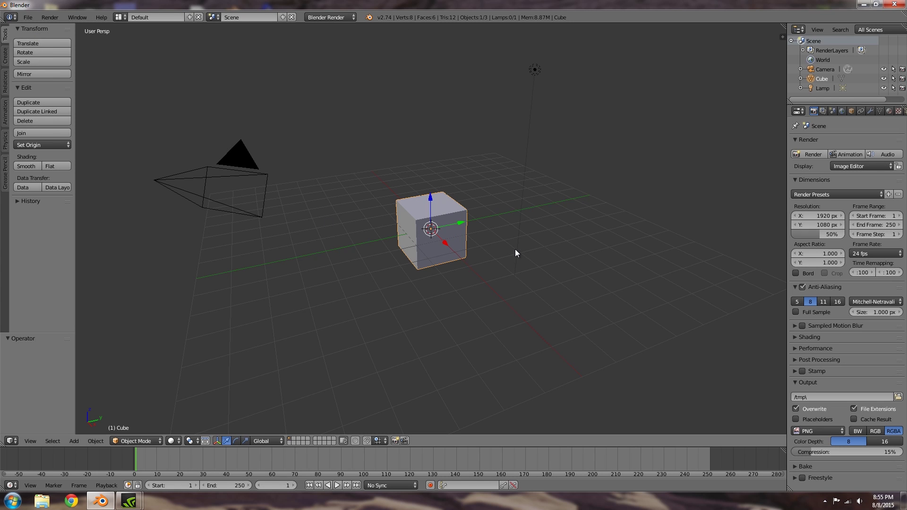
Add a plane and scale it up into a large floor.
{"action": "middle_click_drag", "start_coordinate": [509, 237], "coordinate": [461, 253]}
{"action": "scroll", "coordinate": [492, 231], "scroll_direction": "down", "scroll_amount": 3}
{"action": "key", "text": "shift+a"}
{"action": "left_click", "coordinate": [482, 254]}
{"action": "key", "text": "s"}
{"action": "left_click", "coordinate": [204, 313]}
Reposition the cube vertically and then sideways along X.
{"action": "right_click", "coordinate": [428, 216]}
{"action": "key", "text": "g"}
{"action": "key", "text": "z"}
{"action": "left_click", "coordinate": [438, 220]}
{"action": "middle_click_drag", "start_coordinate": [441, 250], "coordinate": [476, 258]}
{"action": "key", "text": "g"}
{"action": "key", "text": "x"}
{"action": "left_click", "coordinate": [463, 252]}
Add an icosphere and move it to the right along X.
{"action": "key", "text": "shift+a"}
{"action": "mouse_move", "coordinate": [464, 250]}
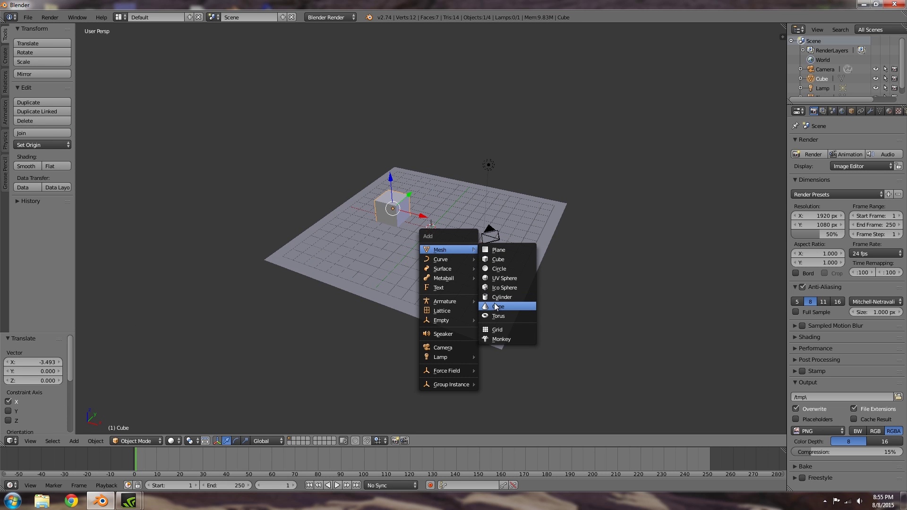
{"action": "left_click", "coordinate": [495, 287]}
{"action": "key", "text": "g"}
{"action": "key", "text": "x"}
{"action": "left_click", "coordinate": [456, 238]}
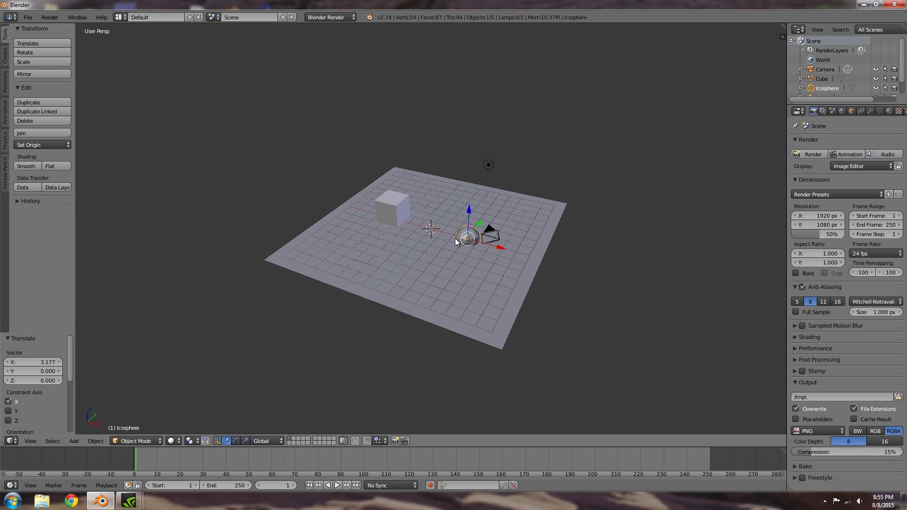
Add a Suzanne monkey head to the scene.
{"action": "key", "text": "shift+a"}
{"action": "mouse_move", "coordinate": [458, 254]}
{"action": "left_click", "coordinate": [515, 344]}
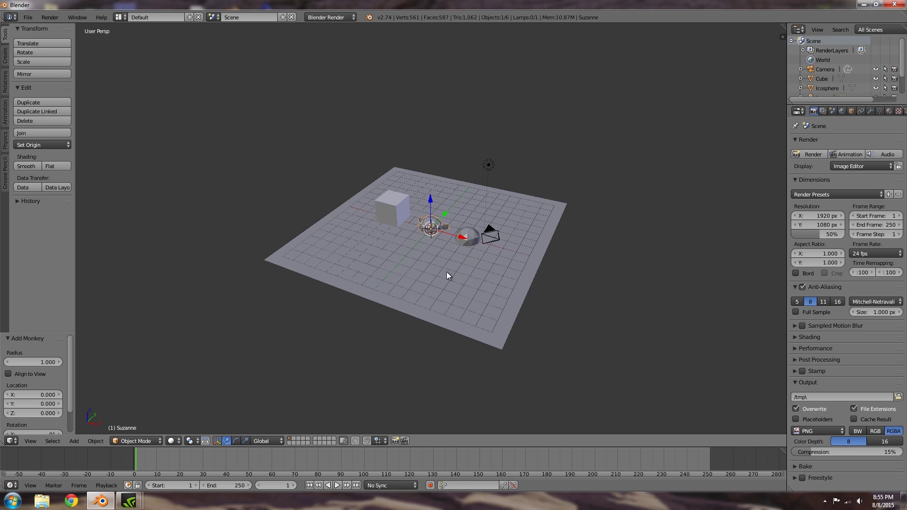
{"action": "middle_click_drag", "start_coordinate": [451, 307], "coordinate": [562, 229]}
Lower the monkey head along Z and deselect everything.
{"action": "key", "text": "g"}
{"action": "key", "text": "z"}
{"action": "left_click", "coordinate": [556, 255]}
{"action": "key", "text": "a"}
{"action": "middle_click_drag", "start_coordinate": [503, 243], "coordinate": [568, 251]}
{"action": "scroll", "coordinate": [569, 251], "scroll_direction": "up", "scroll_amount": 2}
Give the monkey a new material with a light green diffuse colour.
{"action": "right_click", "coordinate": [477, 170]}
{"action": "left_click", "coordinate": [889, 110]}
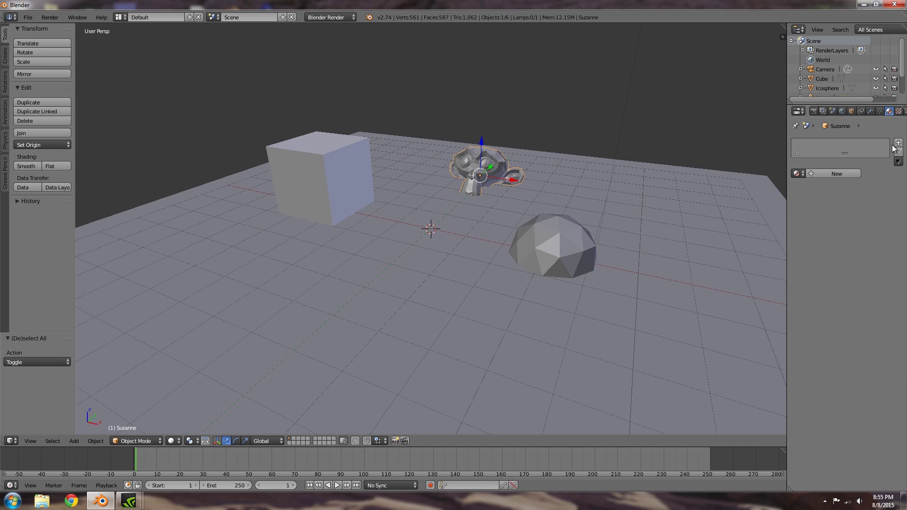
{"action": "left_click", "coordinate": [853, 174]}
{"action": "left_click", "coordinate": [812, 289]}
{"action": "left_click", "coordinate": [774, 221]}
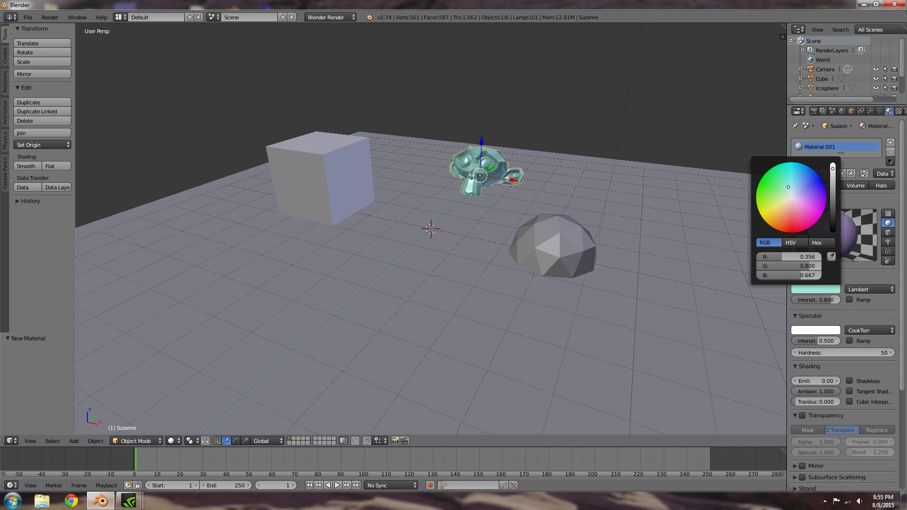
Give the icosphere a new purple material and make the cube's diffuse colour green.
{"action": "right_click", "coordinate": [555, 246]}
{"action": "left_click", "coordinate": [831, 175]}
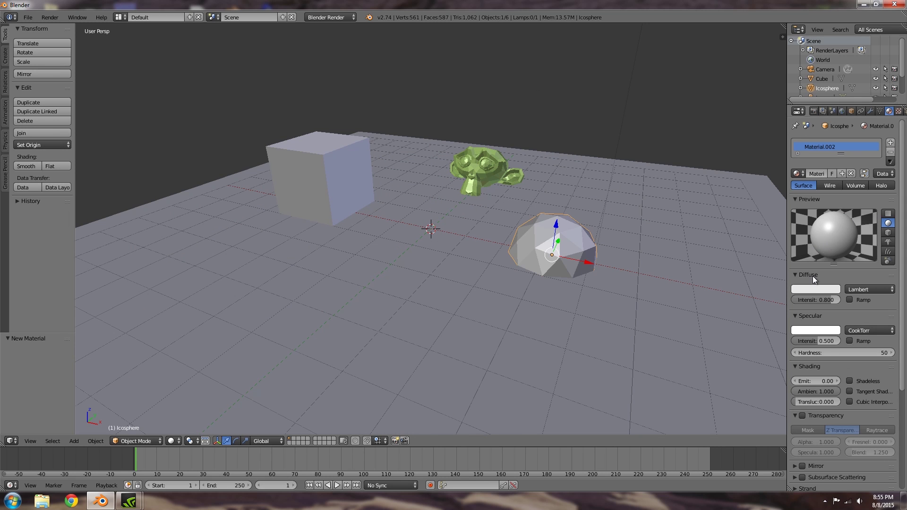
{"action": "left_click", "coordinate": [814, 288]}
{"action": "left_click", "coordinate": [826, 200]}
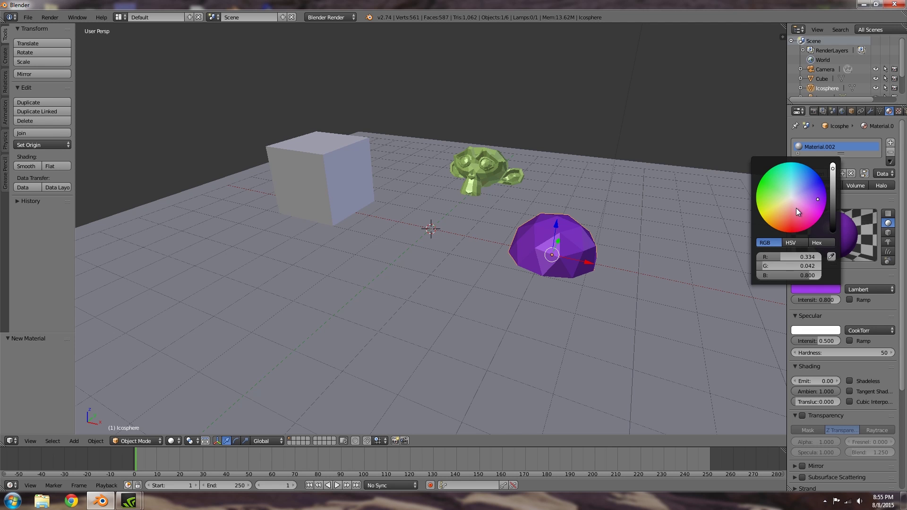
{"action": "right_click", "coordinate": [305, 190]}
{"action": "left_click", "coordinate": [819, 288]}
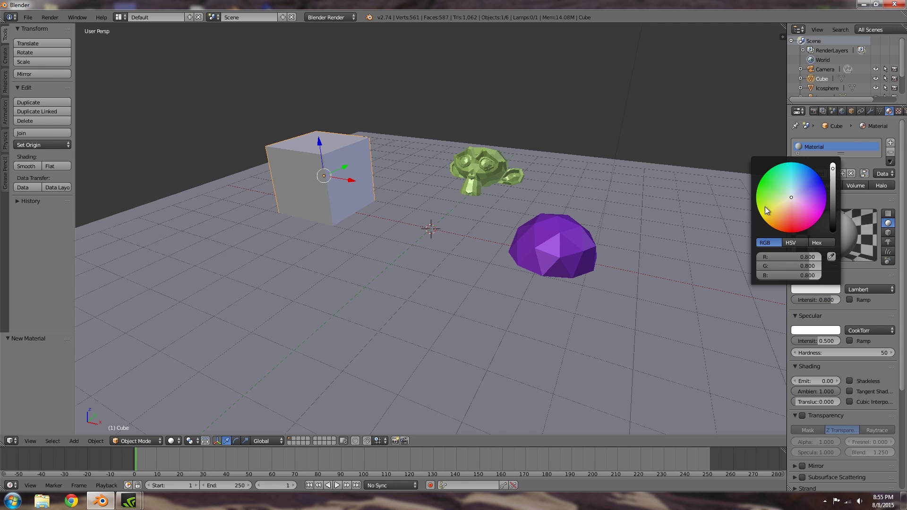
{"action": "left_click", "coordinate": [769, 206]}
Deselect everything and look through the scene camera.
{"action": "key", "text": "a"}
{"action": "scroll", "coordinate": [467, 203], "scroll_direction": "down", "scroll_amount": 5}
{"action": "middle_click_drag", "start_coordinate": [425, 236], "coordinate": [468, 203]}
{"action": "scroll", "coordinate": [467, 203], "scroll_direction": "up", "scroll_amount": 4}
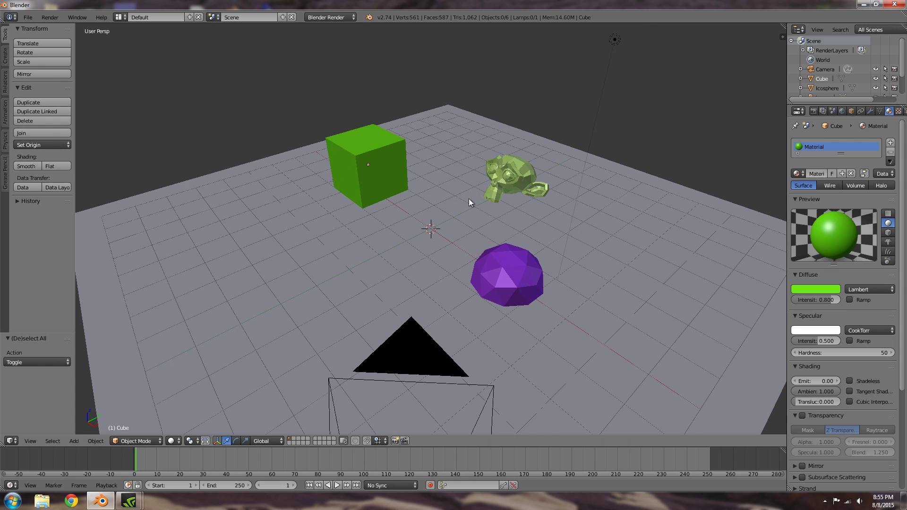
{"action": "key", "text": "KP_0"}
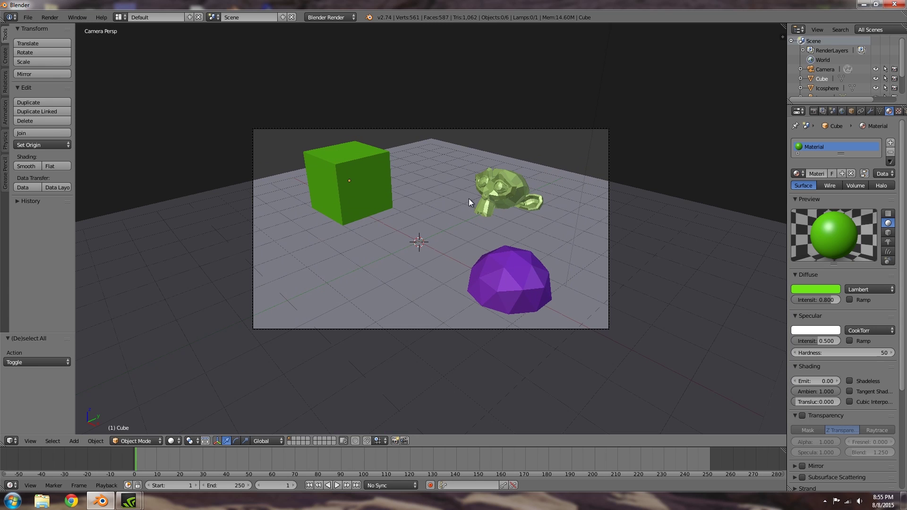
Switch the render engine to Blender Game with GLSL shading and a 60 fps frame rate.
{"action": "left_click", "coordinate": [812, 112]}
{"action": "left_click", "coordinate": [334, 16]}
{"action": "left_click", "coordinate": [336, 41]}
{"action": "scroll", "coordinate": [850, 335], "scroll_direction": "down", "scroll_amount": 2}
{"action": "left_click", "coordinate": [867, 293]}
{"action": "scroll", "coordinate": [854, 350], "scroll_direction": "down", "scroll_amount": 2}
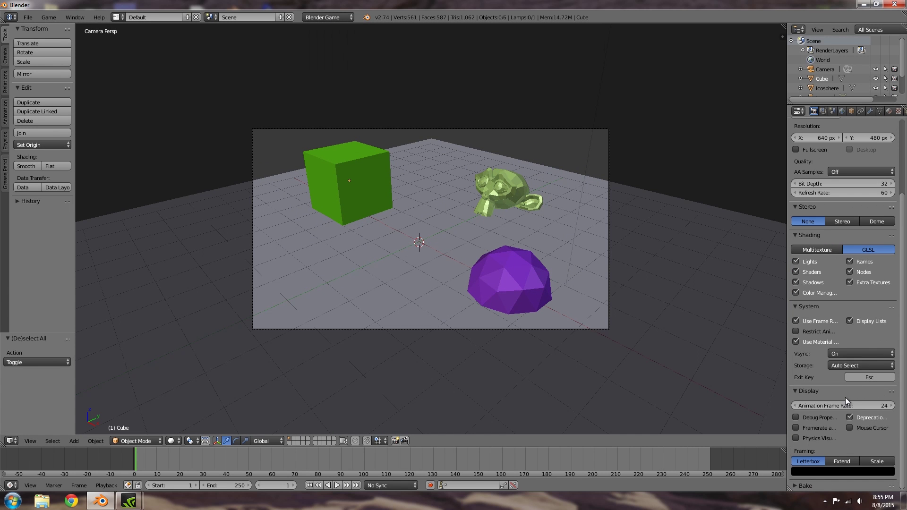
{"action": "left_click", "coordinate": [842, 405]}
{"action": "type", "text": "60"}
{"action": "key", "text": "Return"}
Set viewport shading to Material and test-run the game.
{"action": "scroll", "coordinate": [816, 412], "scroll_direction": "up", "scroll_amount": 4}
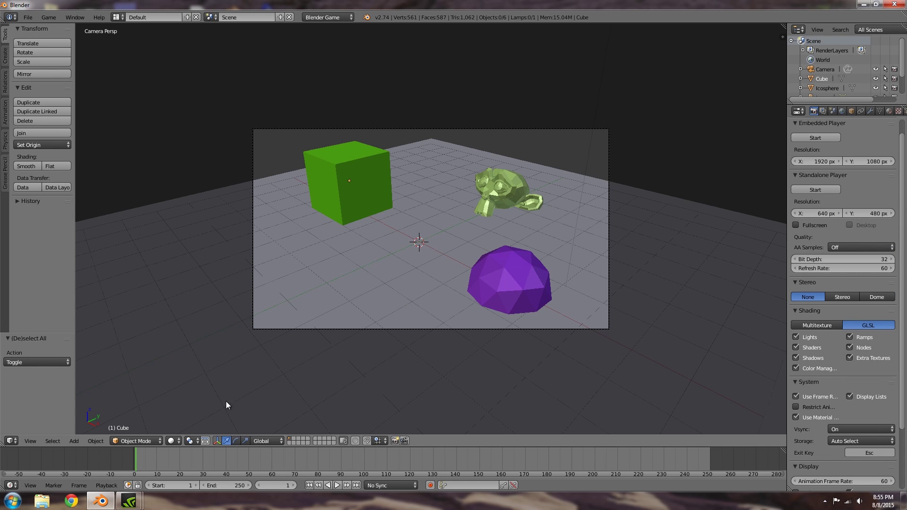
{"action": "left_click", "coordinate": [176, 440]}
{"action": "left_click", "coordinate": [199, 399]}
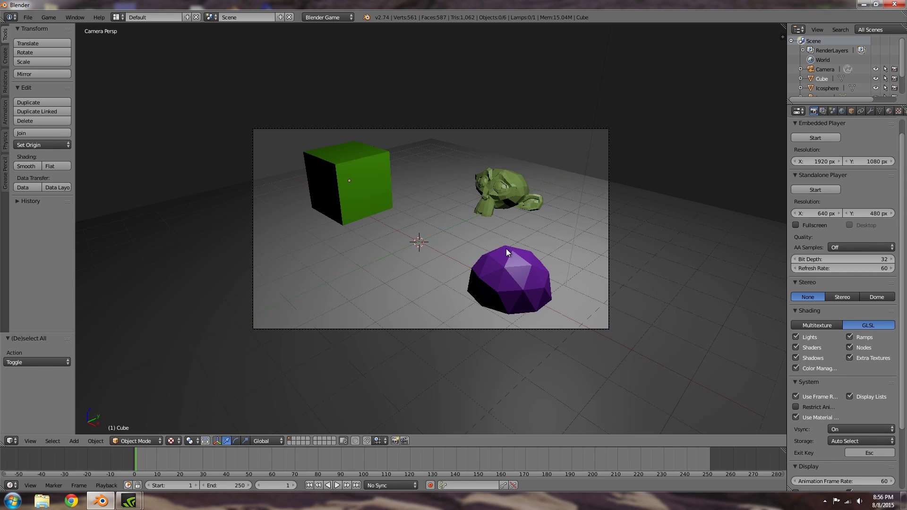
{"action": "key", "text": "p"}
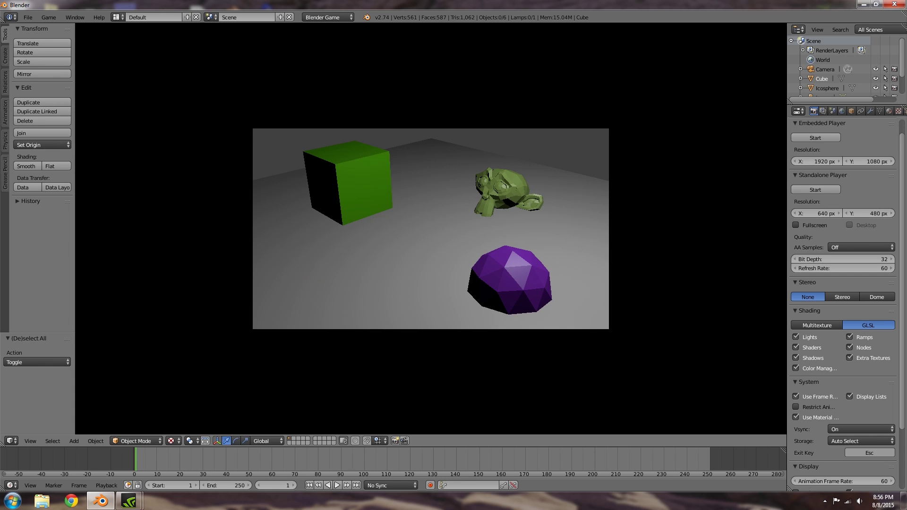
{"action": "key", "text": "Escape"}
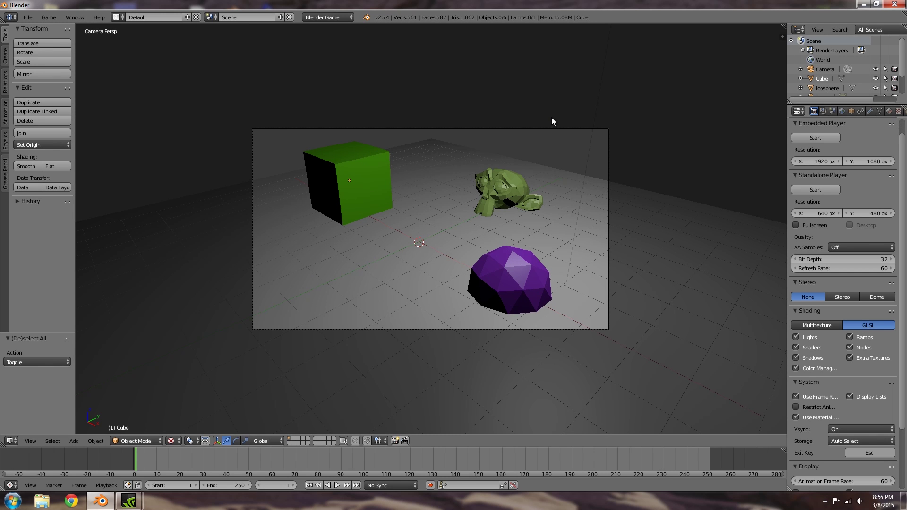
Name the scene 'main' and add a settings-copying new scene named 'mouse'.
{"action": "type", "text": "main"}
{"action": "key", "text": "Return"}
{"action": "left_click", "coordinate": [281, 17]}
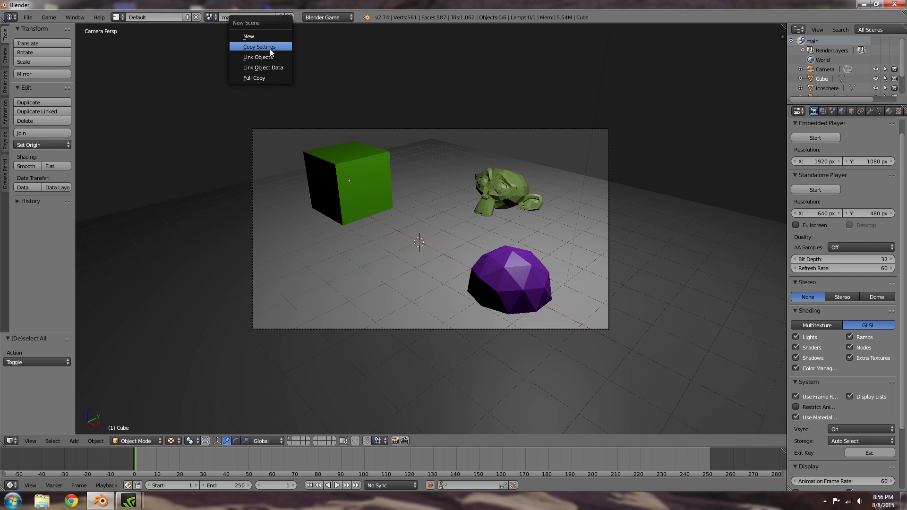
{"action": "left_click", "coordinate": [270, 47]}
{"action": "double_click", "coordinate": [251, 17]}
{"action": "type", "text": "mouse"}
{"action": "key", "text": "Return"}
Add a camera with cleared rotation and raise it along Z.
{"action": "middle_click_drag", "start_coordinate": [400, 291], "coordinate": [489, 213]}
{"action": "key", "text": "shift+a"}
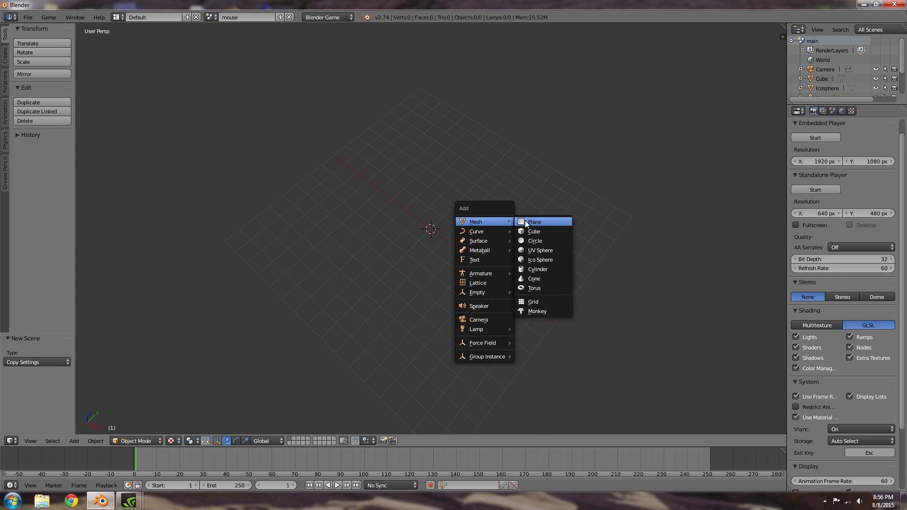
{"action": "left_click", "coordinate": [477, 318]}
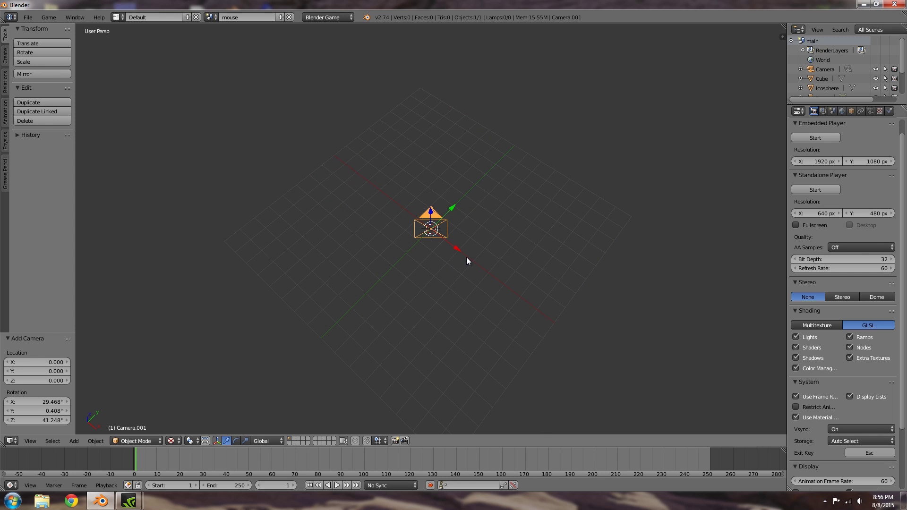
{"action": "key", "text": "alt+r"}
{"action": "middle_click_drag", "start_coordinate": [467, 256], "coordinate": [469, 302]}
{"action": "key", "text": "g"}
{"action": "key", "text": "z"}
{"action": "left_click", "coordinate": [442, 126]}
Add a plane below the camera and scale it to roughly the camera frame.
{"action": "key", "text": "shift+a"}
{"action": "mouse_move", "coordinate": [446, 93]}
{"action": "left_click", "coordinate": [520, 88]}
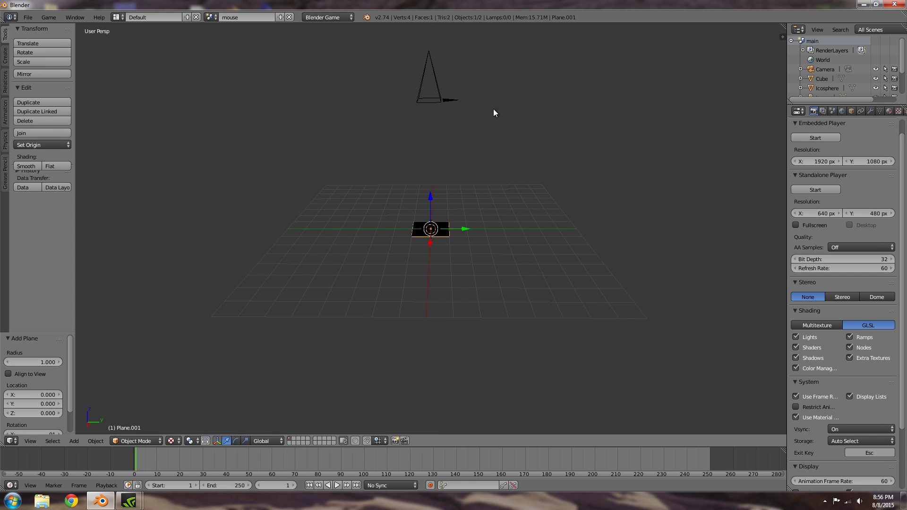
{"action": "key", "text": "s"}
{"action": "left_click", "coordinate": [530, 224]}
{"action": "key", "text": "KP_7"}
{"action": "key", "text": "KP_0"}
{"action": "key", "text": "s"}
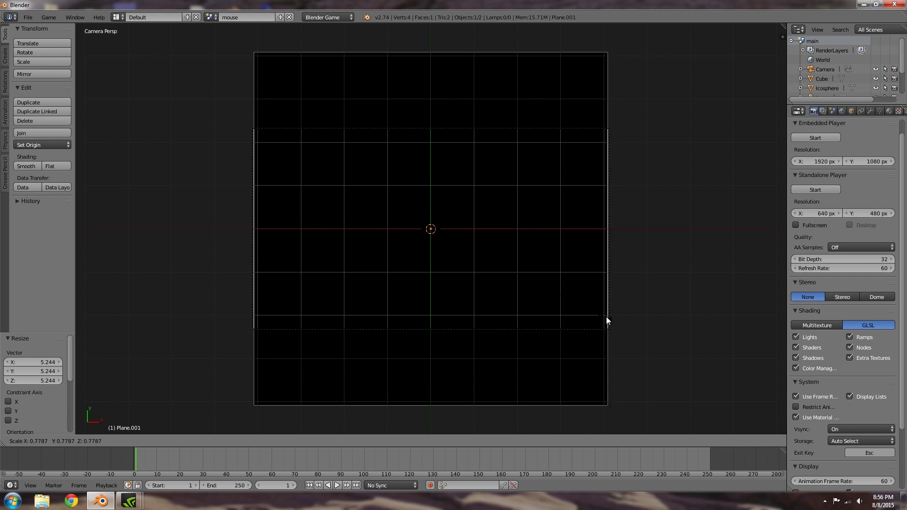
{"action": "left_click", "coordinate": [655, 342]}
Squash the plane on Y, nudge it up, and scale it to 0.816 to fill the frame.
{"action": "key", "text": "s"}
{"action": "key", "text": "y"}
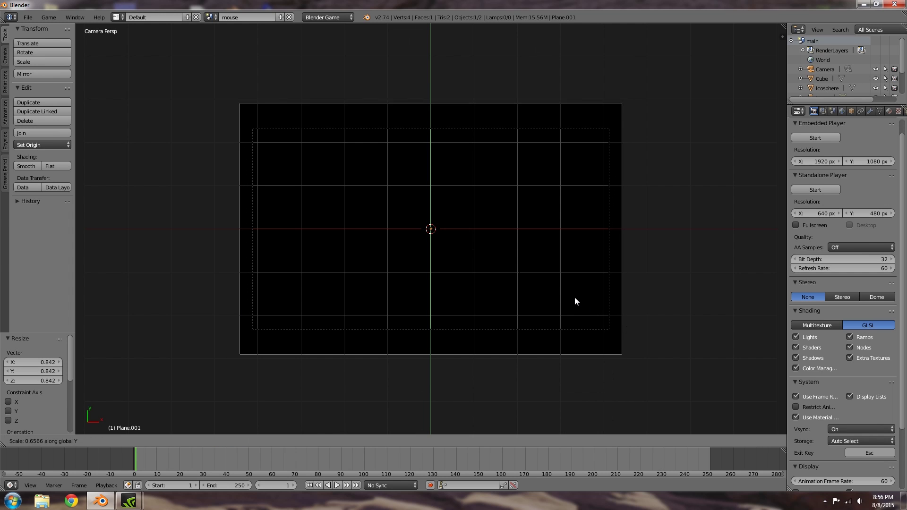
{"action": "left_click", "coordinate": [567, 287]}
{"action": "key", "text": "g"}
{"action": "key", "text": "y"}
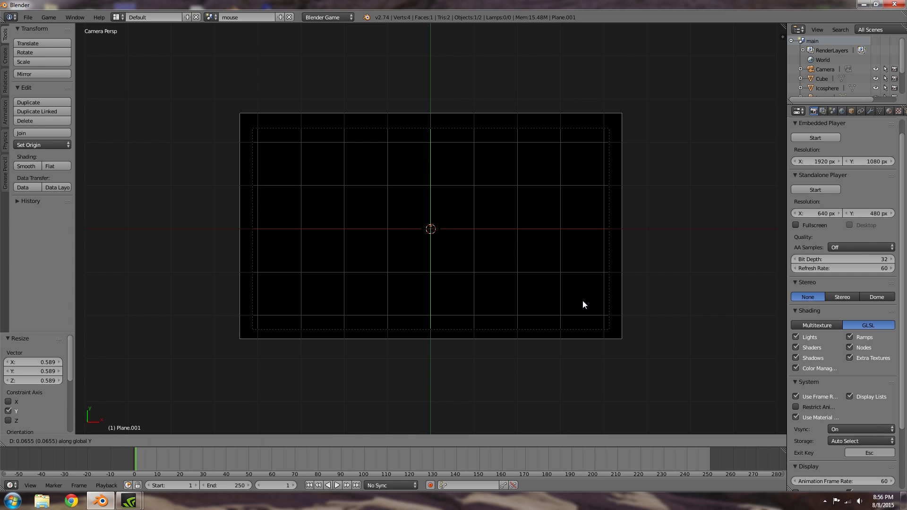
{"action": "left_click", "coordinate": [582, 302]}
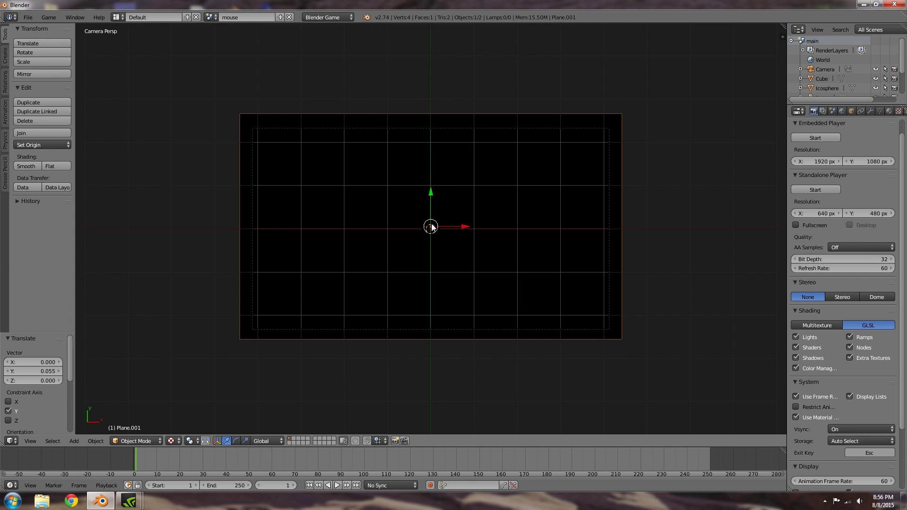
{"action": "key", "text": "s"}
{"action": "left_click", "coordinate": [628, 254]}
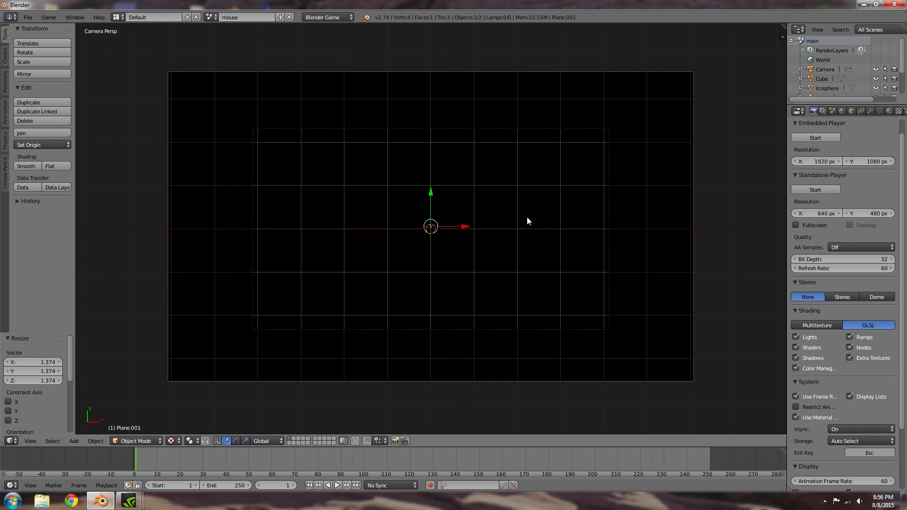
{"action": "key", "text": "s"}
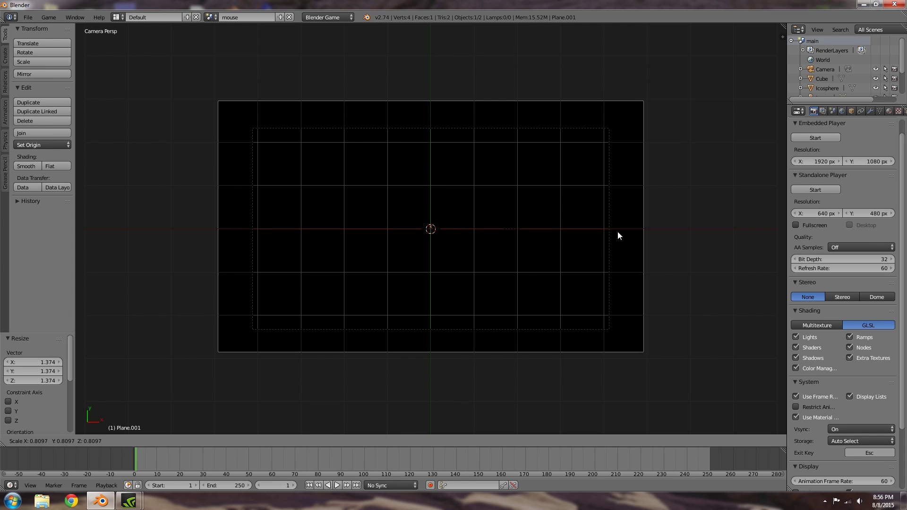
{"action": "left_click", "coordinate": [615, 238]}
{"action": "left_click", "coordinate": [850, 111]}
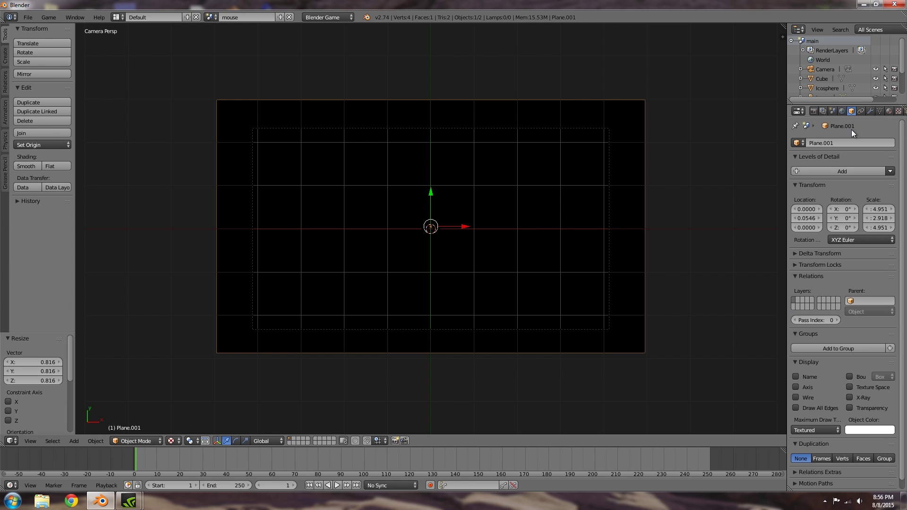
Rename the backdrop plane to 'over plane'.
{"action": "left_click", "coordinate": [851, 144]}
{"action": "type", "text": "con"}
{"action": "type", "text": "ne"}
{"action": "key", "text": "Return"}
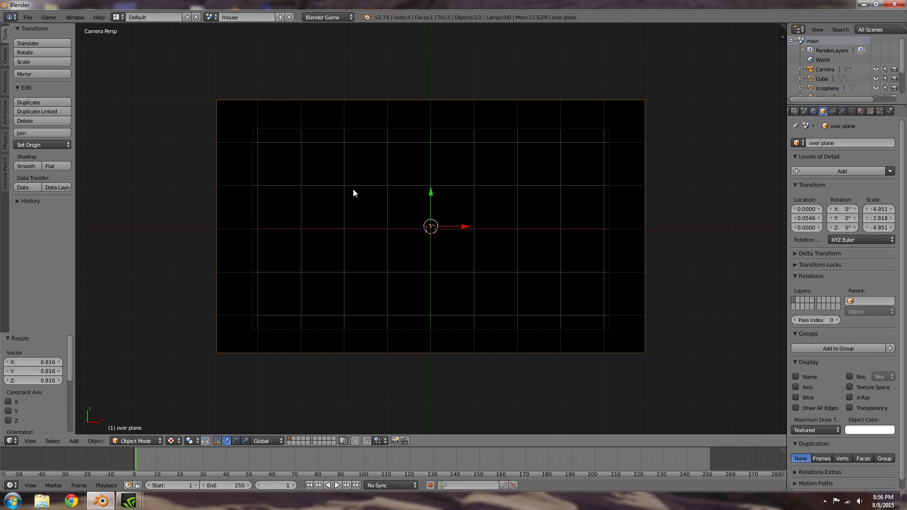
Add a new plane and raise it along Z to 1.732 above the backdrop.
{"action": "middle_click_drag", "start_coordinate": [501, 197], "coordinate": [466, 205]}
{"action": "key", "text": "shift+a"}
{"action": "mouse_move", "coordinate": [471, 233]}
{"action": "left_click", "coordinate": [503, 234]}
{"action": "key", "text": "g"}
{"action": "key", "text": "z"}
{"action": "left_click", "coordinate": [472, 205]}
{"action": "scroll", "coordinate": [504, 225], "scroll_direction": "up", "scroll_amount": 5}
{"action": "scroll", "coordinate": [449, 208], "scroll_direction": "down", "scroll_amount": 5}
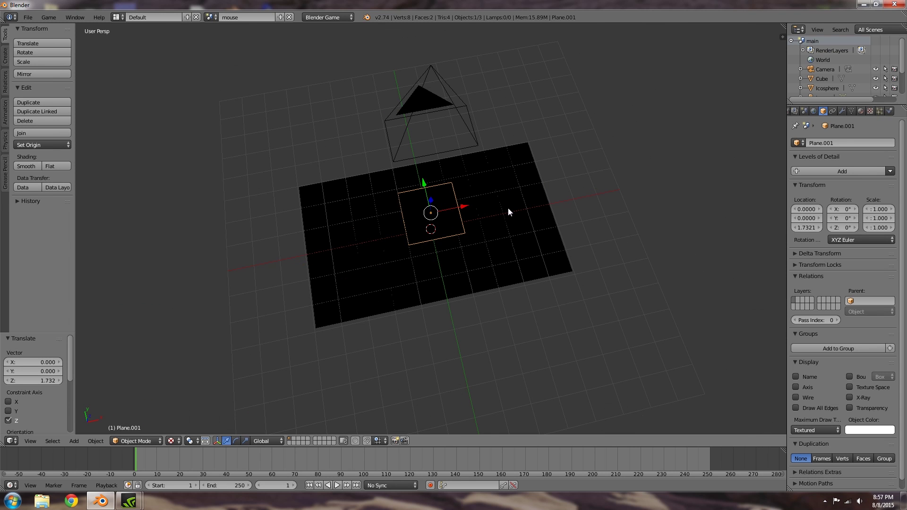
{"action": "middle_click_drag", "start_coordinate": [465, 197], "coordinate": [440, 190]}
{"action": "scroll", "coordinate": [441, 191], "scroll_direction": "up", "scroll_amount": 2}
{"action": "key", "text": "Tab"}
{"action": "key", "text": "Tab"}
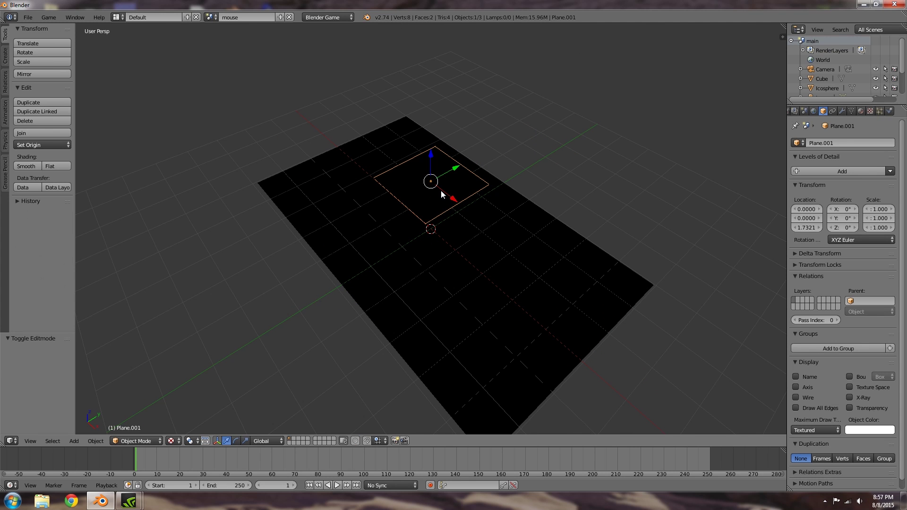
Return to solid shading and move the small plane forward along Y to 4.394.
{"action": "scroll", "coordinate": [441, 191], "scroll_direction": "down", "scroll_amount": 1}
{"action": "key", "text": "alt+z"}
{"action": "key", "text": "z"}
{"action": "key", "text": "z"}
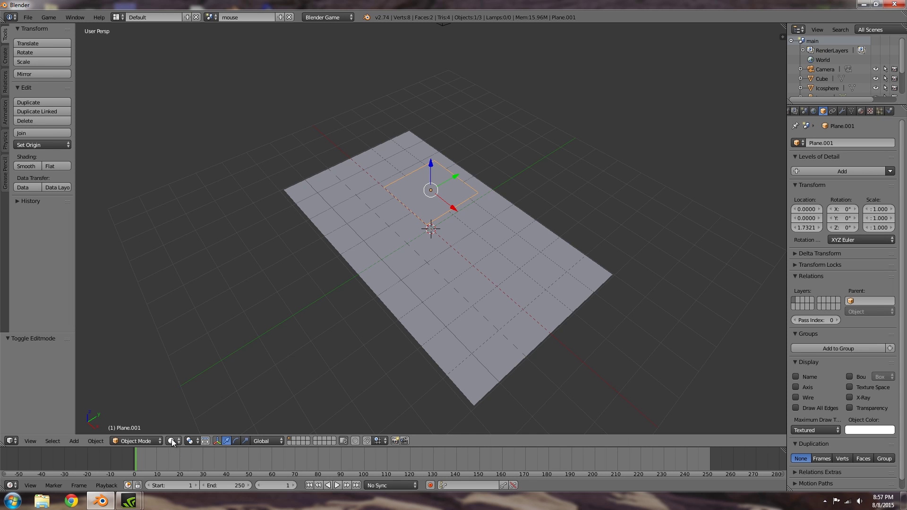
{"action": "middle_click_drag", "start_coordinate": [425, 222], "coordinate": [465, 171]}
{"action": "left_click_drag", "start_coordinate": [465, 175], "coordinate": [622, 180]}
{"action": "scroll", "coordinate": [621, 182], "scroll_direction": "down", "scroll_amount": 3}
{"action": "scroll", "coordinate": [620, 181], "scroll_direction": "up", "scroll_amount": 4}
{"action": "middle_click_drag", "start_coordinate": [620, 181], "coordinate": [514, 217]}
In top-view Edit Mode, pull three corner vertices inward into a pointed arrow shape.
{"action": "key", "text": "Tab"}
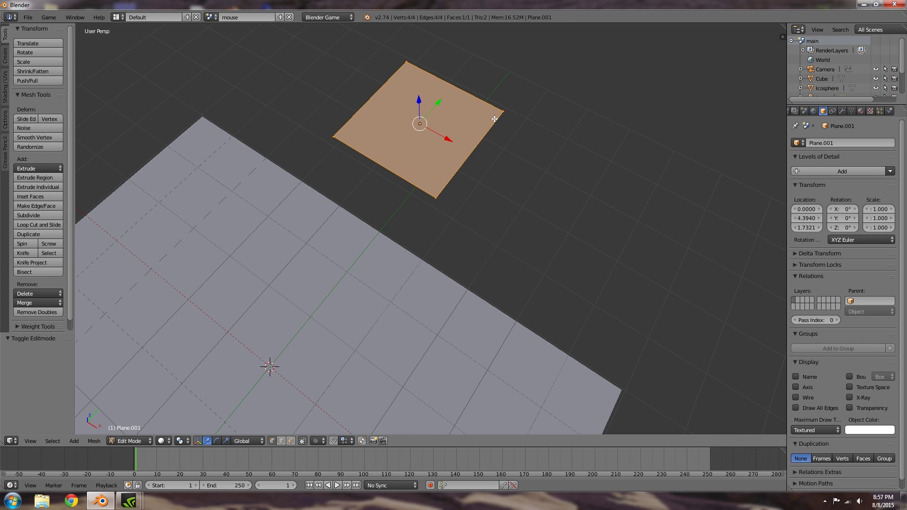
{"action": "key", "text": "KP_7"}
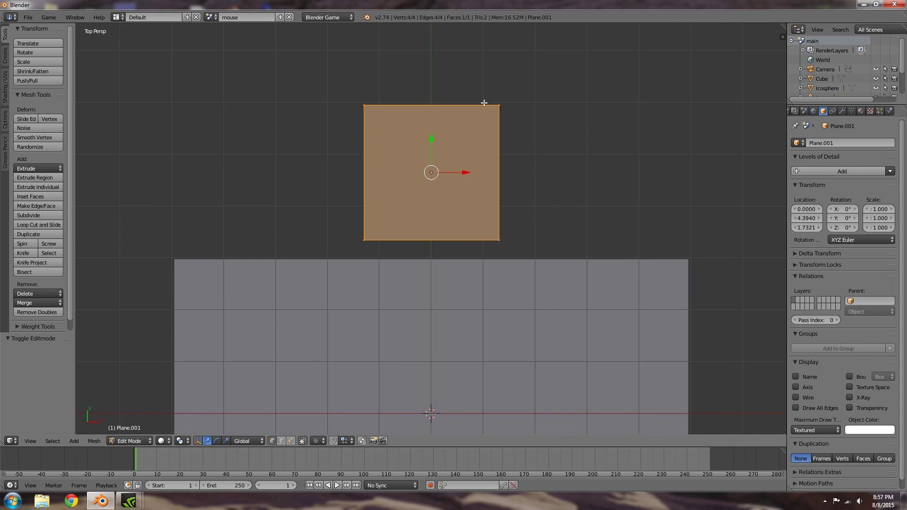
{"action": "right_click", "coordinate": [499, 104]}
{"action": "key", "text": "g"}
{"action": "left_click", "coordinate": [479, 177]}
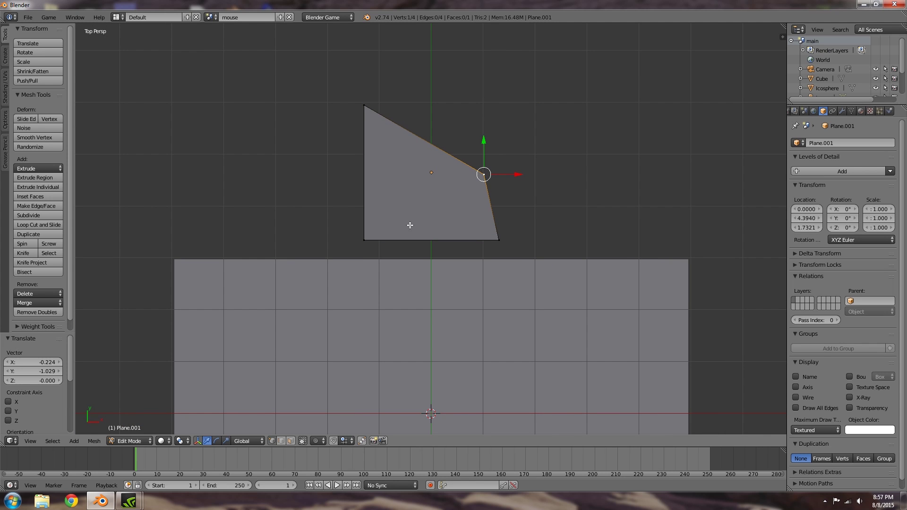
{"action": "right_click", "coordinate": [365, 240]}
{"action": "key", "text": "g"}
{"action": "left_click", "coordinate": [478, 226]}
{"action": "right_click", "coordinate": [498, 239]}
{"action": "key", "text": "g"}
{"action": "left_click", "coordinate": [478, 215]}
Leave Edit Mode and zoom in and out to inspect the arrow plane.
{"action": "key", "text": "Tab"}
{"action": "scroll", "coordinate": [392, 191], "scroll_direction": "down", "scroll_amount": 1}
{"action": "scroll", "coordinate": [457, 207], "scroll_direction": "up", "scroll_amount": 3}
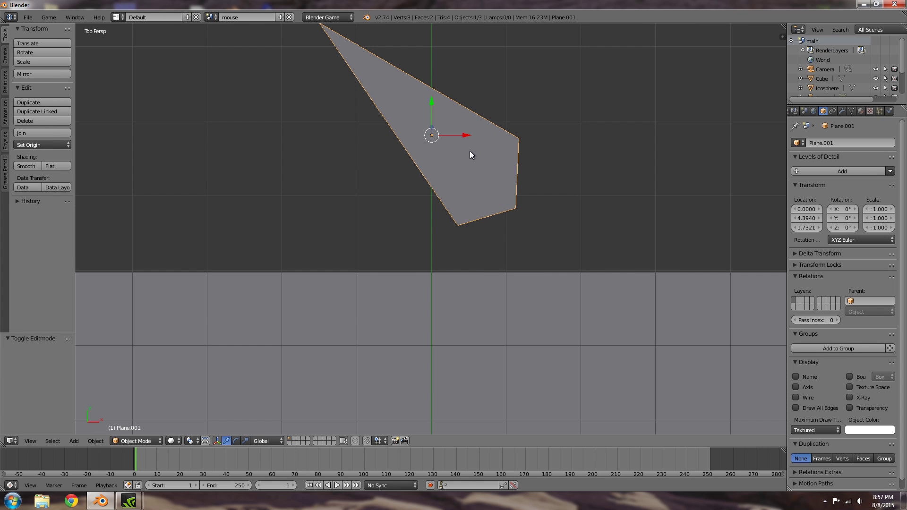
{"action": "scroll", "coordinate": [476, 158], "scroll_direction": "down", "scroll_amount": 5}
{"action": "scroll", "coordinate": [480, 163], "scroll_direction": "up", "scroll_amount": 4}
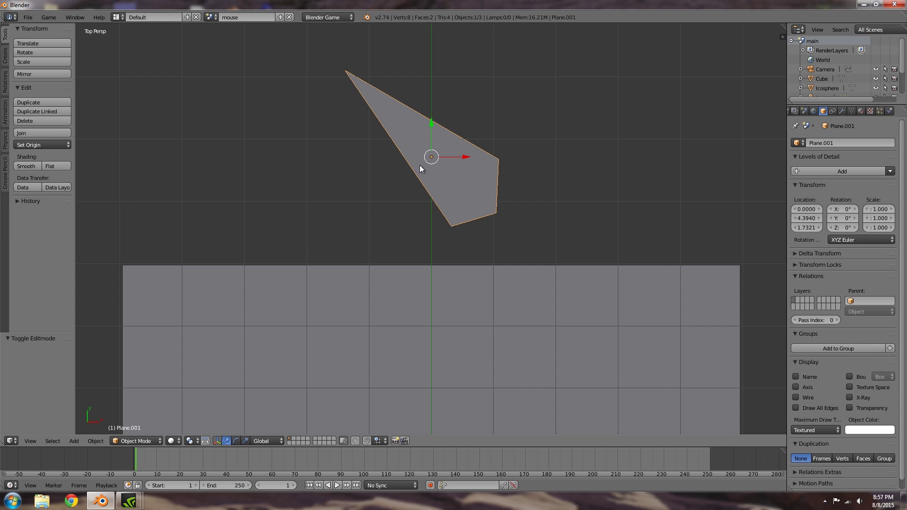
In Edit Mode, select all the arrow's vertices and move the shape roughly toward the origin.
{"action": "key", "text": "Tab"}
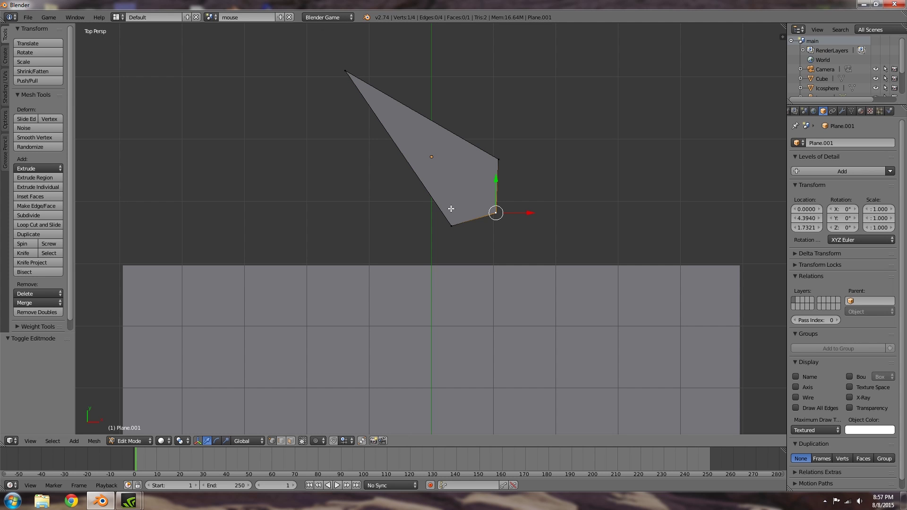
{"action": "key", "text": "a"}
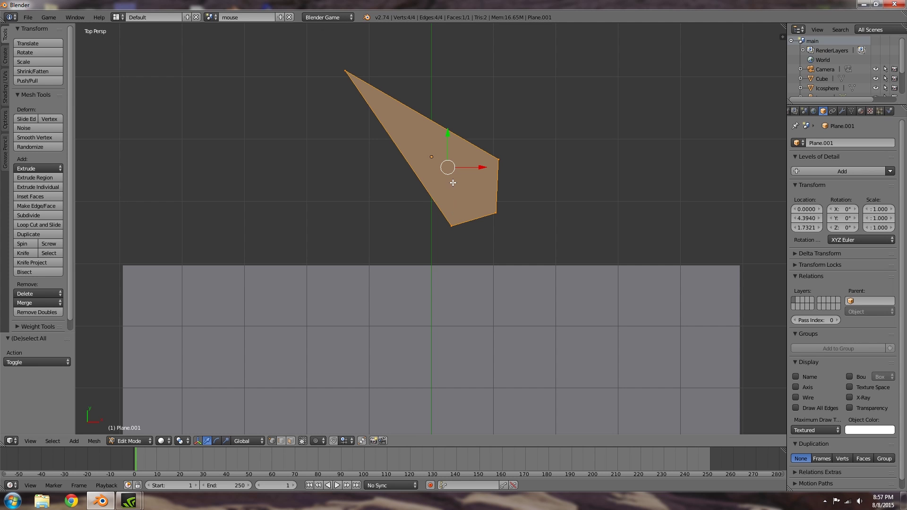
{"action": "key", "text": "g"}
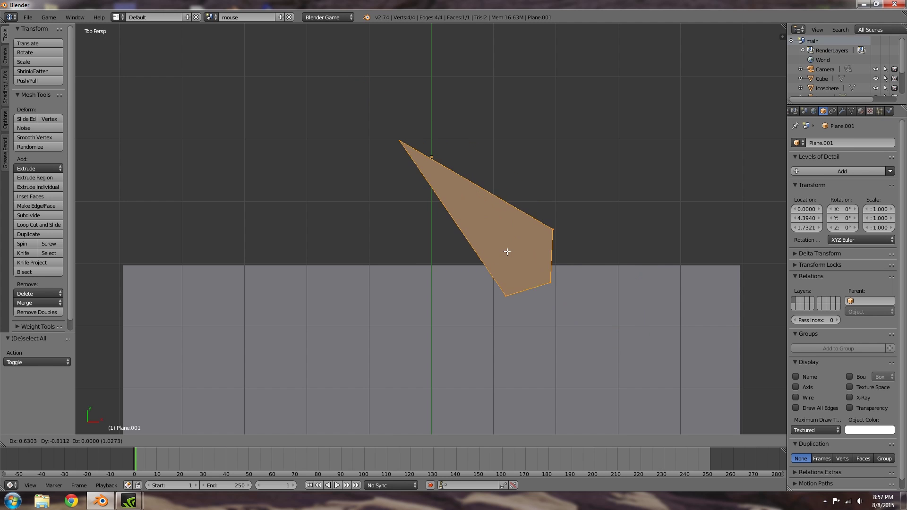
{"action": "left_click", "coordinate": [538, 265]}
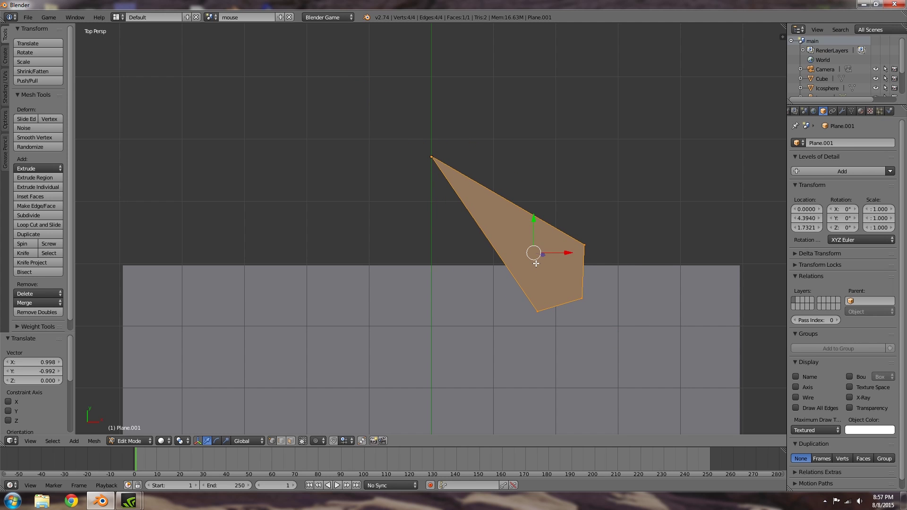
{"action": "scroll", "coordinate": [425, 214], "scroll_direction": "up", "scroll_amount": 5}
{"action": "scroll", "coordinate": [447, 255], "scroll_direction": "down", "scroll_amount": 5}
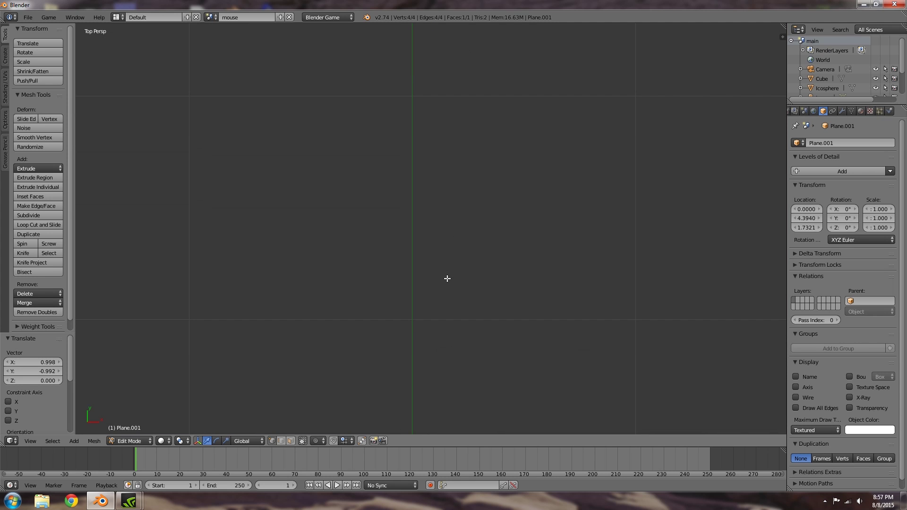
{"action": "scroll", "coordinate": [439, 227], "scroll_direction": "up", "scroll_amount": 5}
{"action": "scroll", "coordinate": [366, 248], "scroll_direction": "down", "scroll_amount": 2}
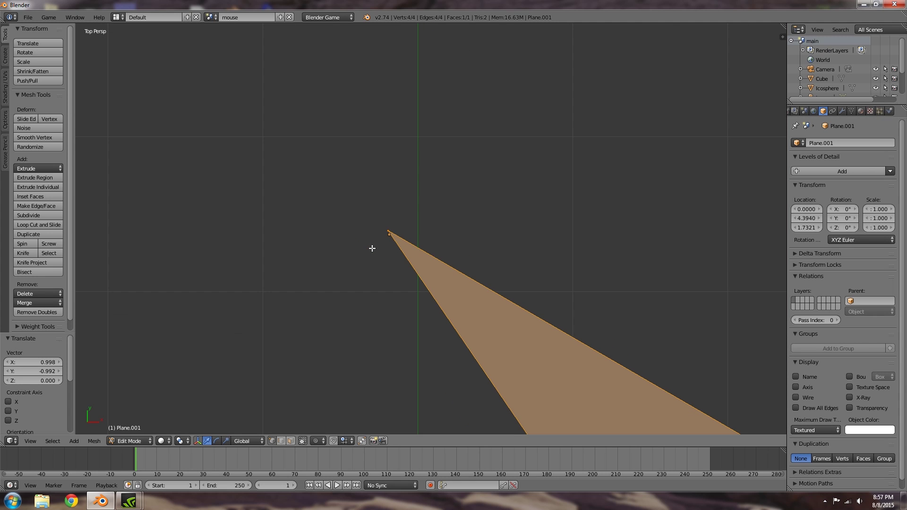
{"action": "scroll", "coordinate": [392, 252], "scroll_direction": "up", "scroll_amount": 2}
In Top Ortho view, place the arrow's tip exactly on the origin and return to Object Mode.
{"action": "key", "text": "KP_5"}
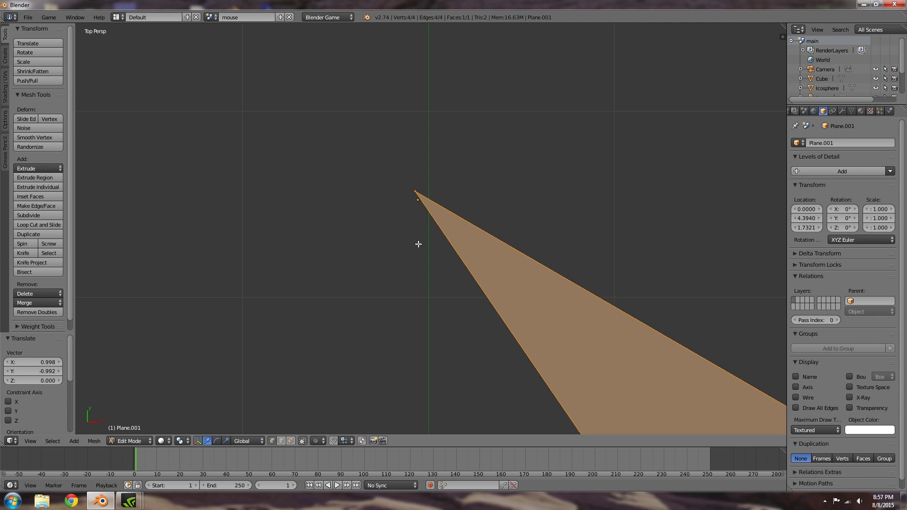
{"action": "scroll", "coordinate": [430, 236], "scroll_direction": "up", "scroll_amount": 6}
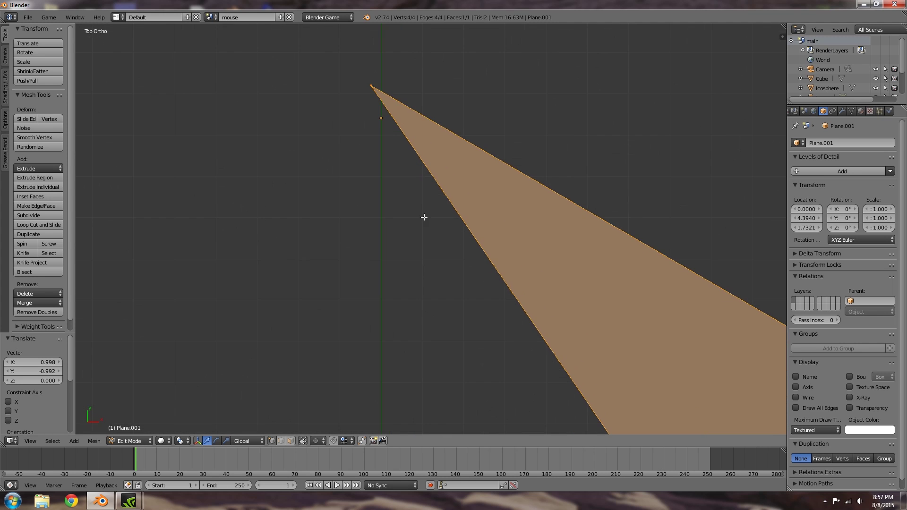
{"action": "key", "text": "g"}
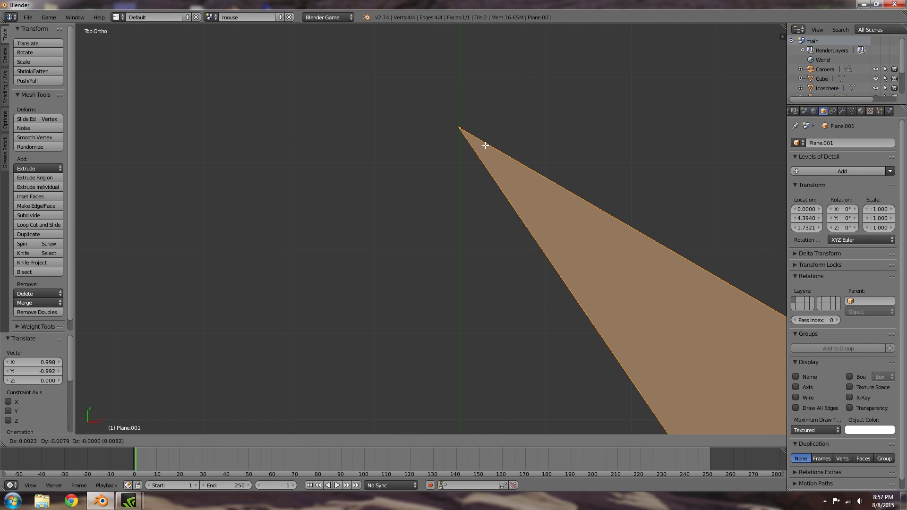
{"action": "left_click", "coordinate": [486, 145]}
{"action": "key", "text": "KP_Decimal"}
{"action": "key", "text": "Tab"}
{"action": "scroll", "coordinate": [463, 203], "scroll_direction": "down", "scroll_amount": 5}
{"action": "scroll", "coordinate": [539, 233], "scroll_direction": "up", "scroll_amount": 5}
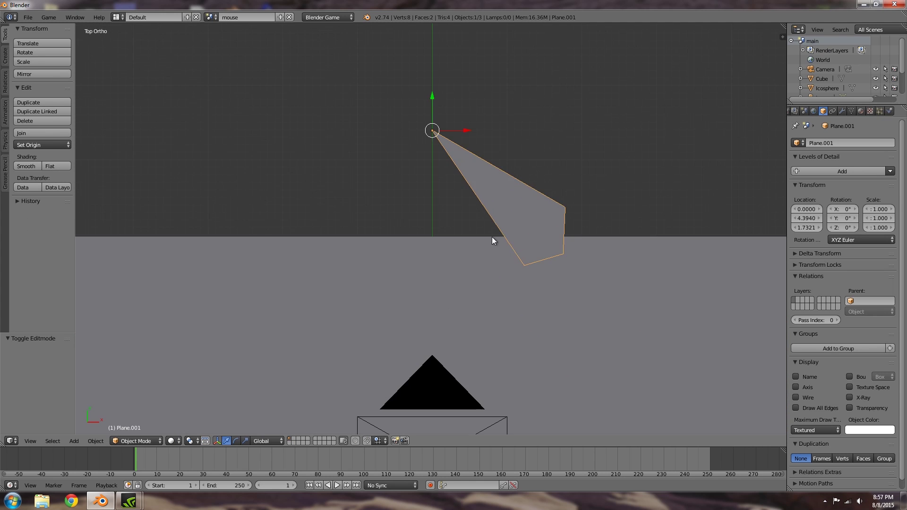
Give the arrow a new material with an orange diffuse colour.
{"action": "key", "text": "Tab"}
{"action": "key", "text": "a"}
{"action": "key", "text": "Tab"}
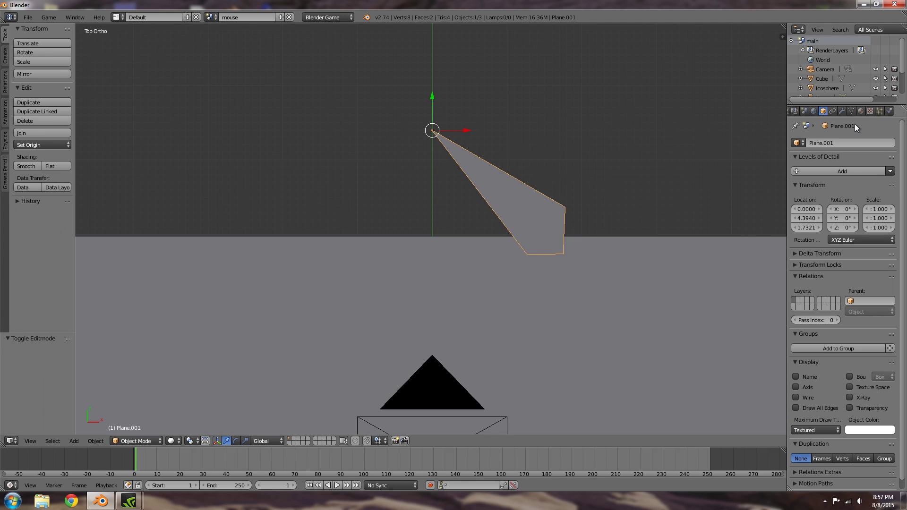
{"action": "left_click", "coordinate": [860, 111]}
{"action": "left_click", "coordinate": [840, 173]}
{"action": "left_click", "coordinate": [816, 289]}
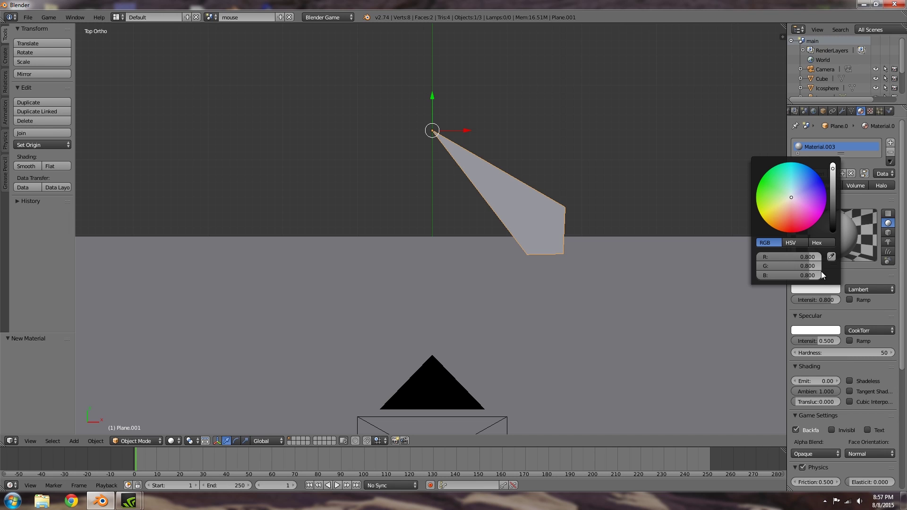
{"action": "left_click_drag", "start_coordinate": [798, 203], "coordinate": [778, 226]}
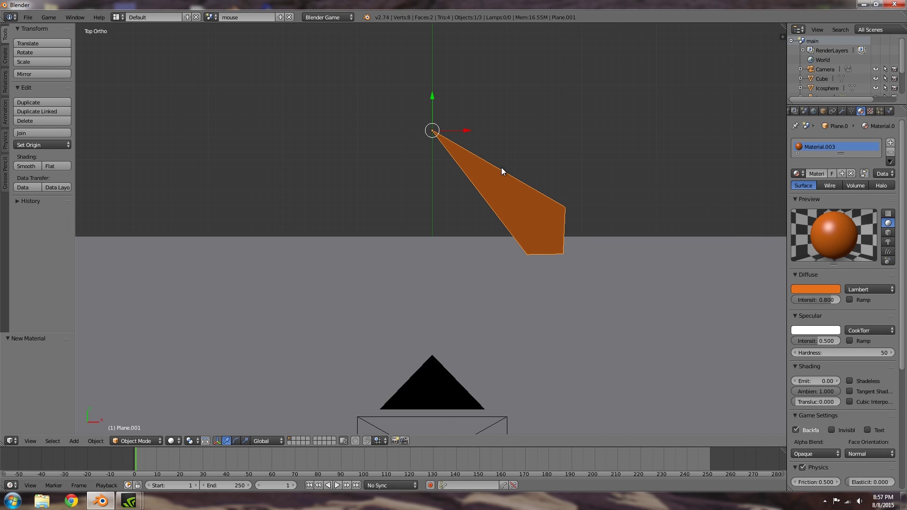
{"action": "scroll", "coordinate": [514, 176], "scroll_direction": "down", "scroll_amount": 2}
Scale the arrow down to 0.193 and move it to the centre of the camera frame.
{"action": "middle_click_drag", "start_coordinate": [514, 276], "coordinate": [510, 184], "text": "shift"}
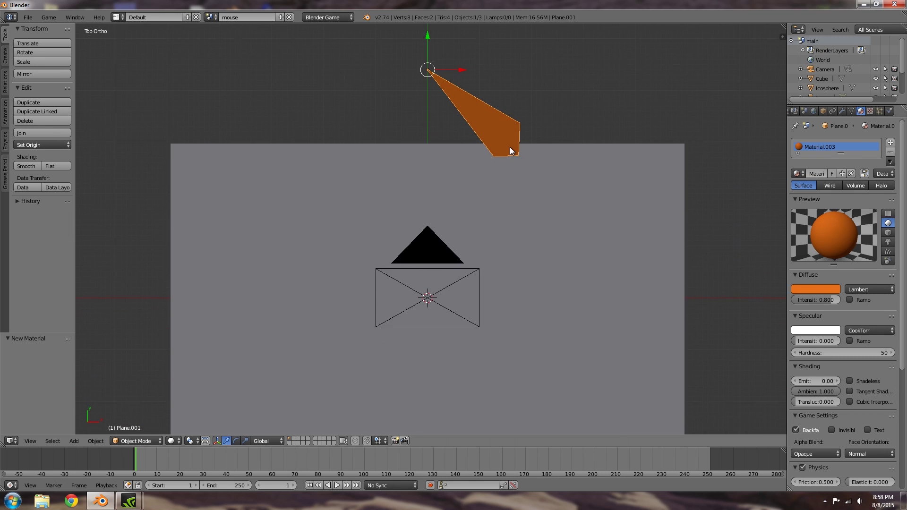
{"action": "key", "text": "s"}
{"action": "left_click", "coordinate": [465, 109]}
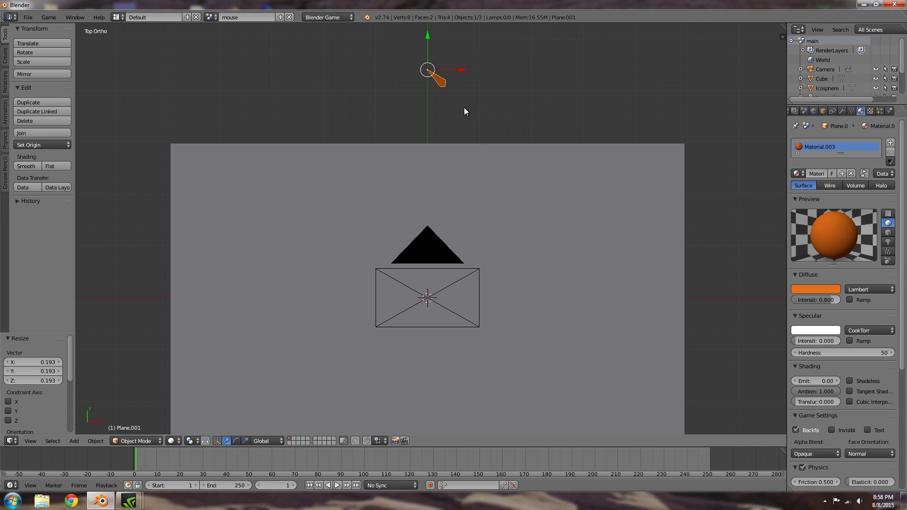
{"action": "key", "text": "g"}
{"action": "left_click", "coordinate": [469, 328]}
Check the arrow through the scene camera, cancelling an accidental move.
{"action": "key", "text": "KP_0"}
{"action": "scroll", "coordinate": [452, 355], "scroll_direction": "up", "scroll_amount": 5}
{"action": "scroll", "coordinate": [487, 342], "scroll_direction": "down", "scroll_amount": 3}
{"action": "scroll", "coordinate": [470, 263], "scroll_direction": "up", "scroll_amount": 2}
{"action": "key", "text": "Tab"}
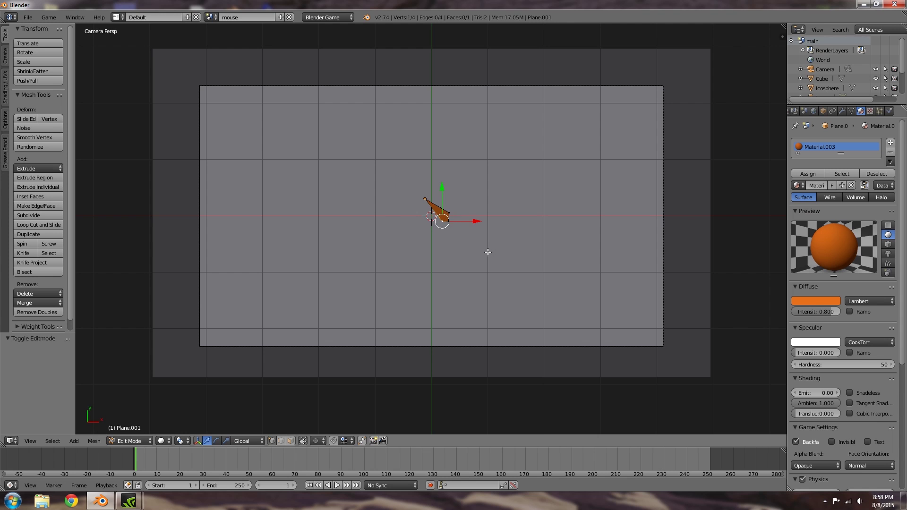
{"action": "key", "text": "Tab"}
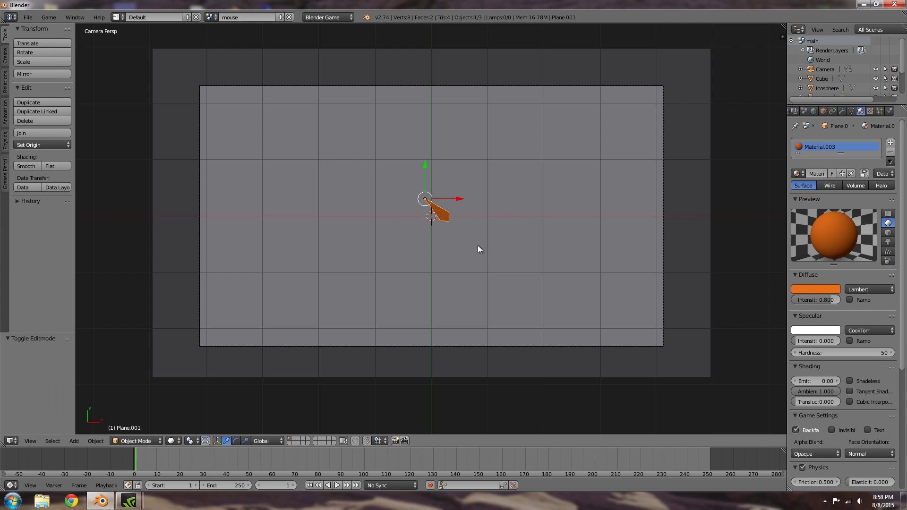
{"action": "key", "text": "g"}
{"action": "key", "text": "Escape"}
Set the over plane's game physics to Static Ghost with Box collision bounds.
{"action": "right_click", "coordinate": [546, 134]}
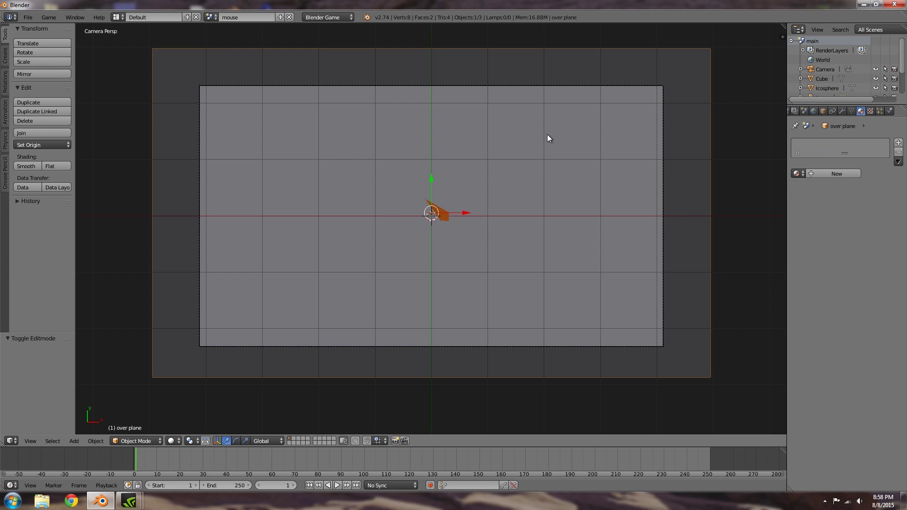
{"action": "left_click", "coordinate": [891, 111]}
{"action": "left_click", "coordinate": [848, 154]}
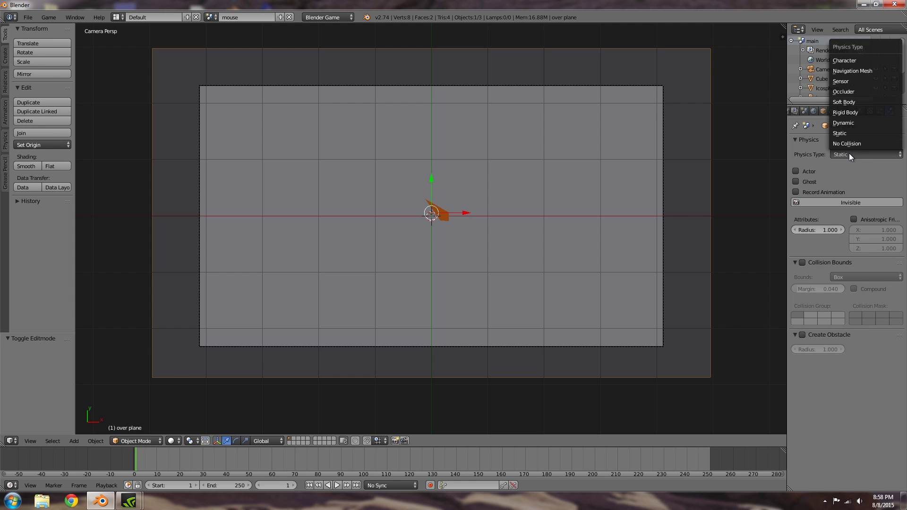
{"action": "left_click", "coordinate": [802, 263]}
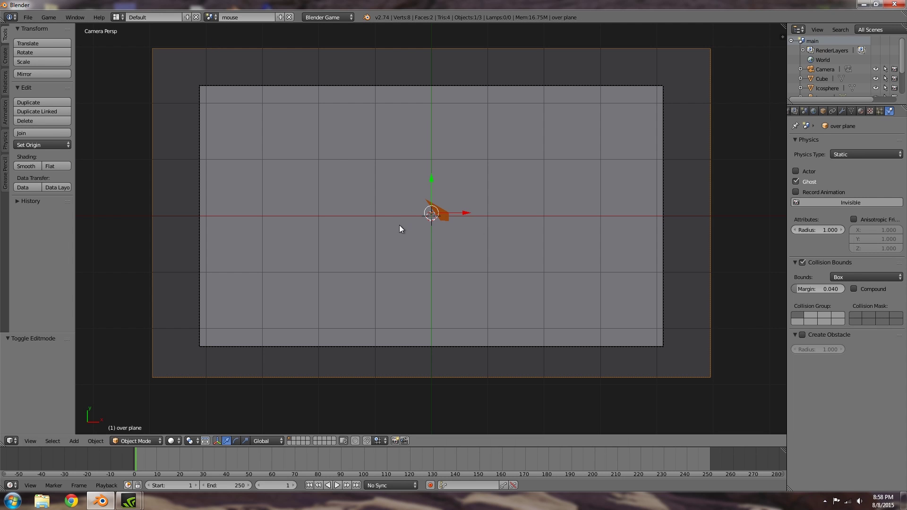
{"action": "left_click", "coordinate": [116, 17]}
Switch to the Game Logic layout and the mouse scene, angling the view onto the plane.
{"action": "left_click", "coordinate": [138, 70]}
{"action": "middle_click_drag", "start_coordinate": [408, 248], "coordinate": [280, 82]}
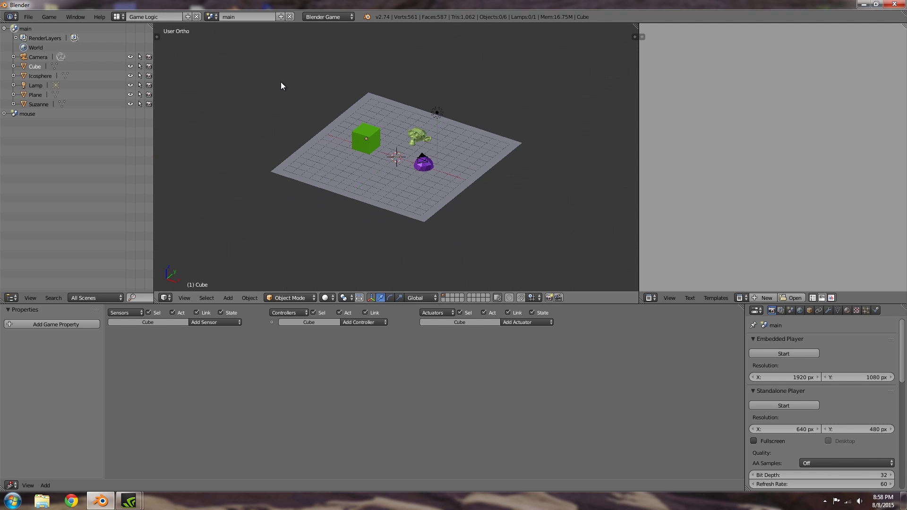
{"action": "left_click", "coordinate": [210, 17]}
{"action": "left_click", "coordinate": [226, 44]}
{"action": "middle_click_drag", "start_coordinate": [376, 127], "coordinate": [378, 166]}
{"action": "scroll", "coordinate": [379, 165], "scroll_direction": "up", "scroll_amount": 3}
Add a Mouse sensor set to Mouse Over with true pulse on the over plane.
{"action": "left_click", "coordinate": [215, 321]}
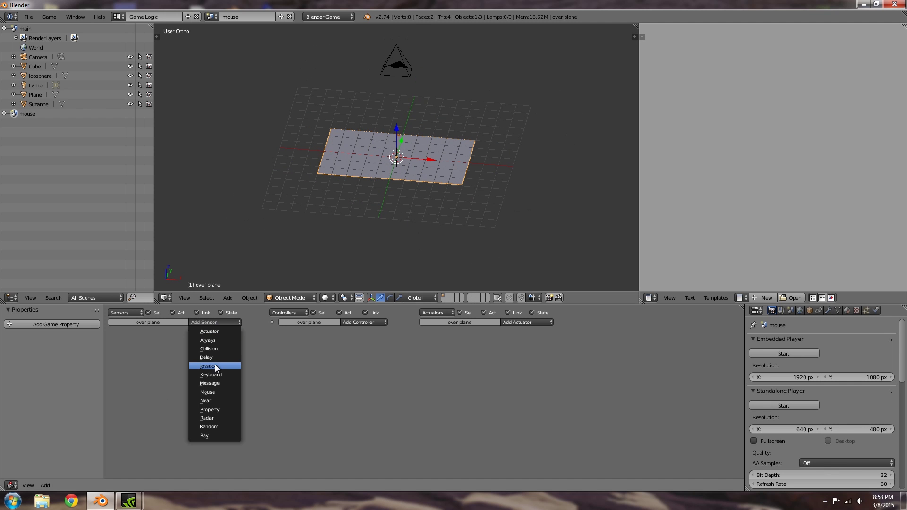
{"action": "left_click", "coordinate": [213, 391]}
{"action": "left_click", "coordinate": [175, 366]}
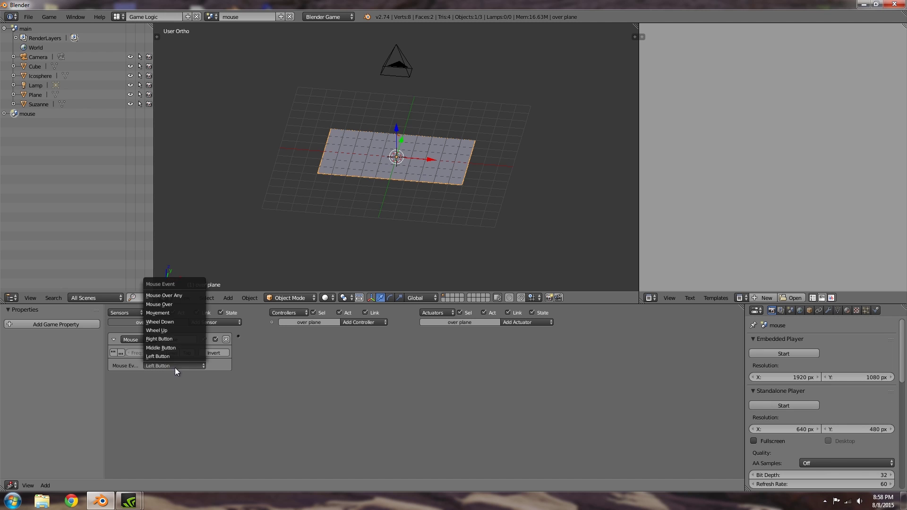
{"action": "left_click", "coordinate": [172, 303]}
{"action": "left_click", "coordinate": [118, 353]}
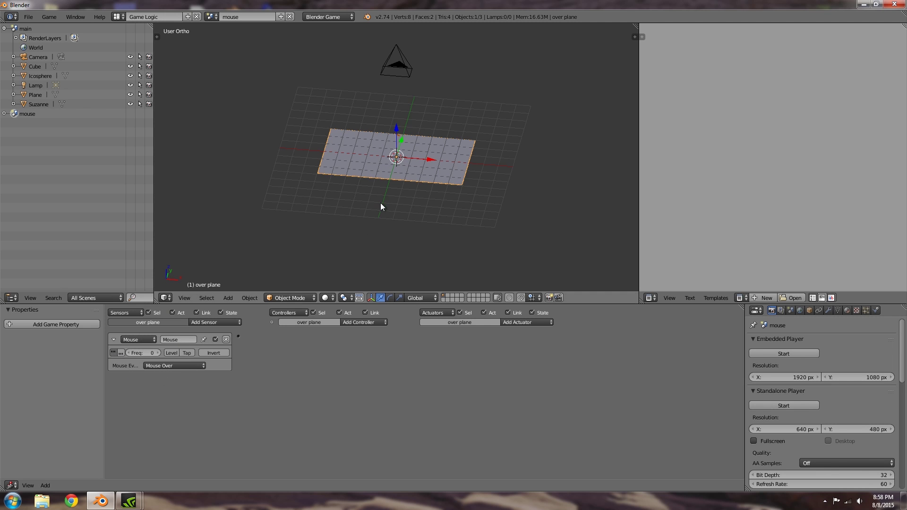
Look through the scene camera and select only the arrow Plane.001.
{"action": "scroll", "coordinate": [383, 200], "scroll_direction": "up", "scroll_amount": 3}
{"action": "middle_click_drag", "start_coordinate": [383, 200], "coordinate": [385, 143]}
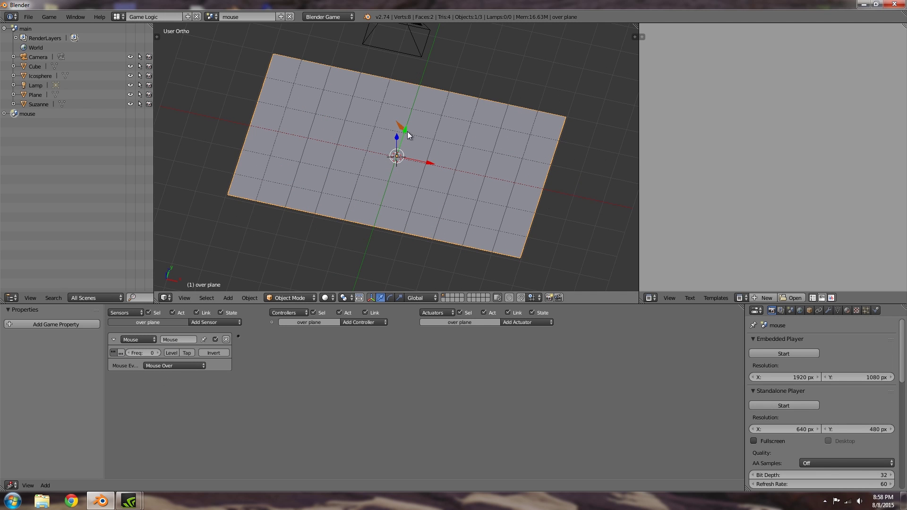
{"action": "key", "text": "KP_0"}
{"action": "right_click", "coordinate": [407, 156], "text": "shift"}
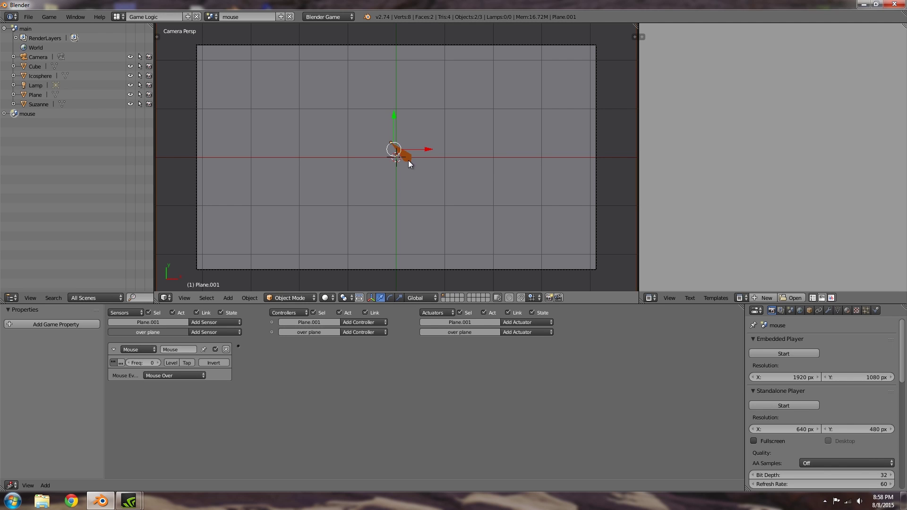
{"action": "key", "text": "a"}
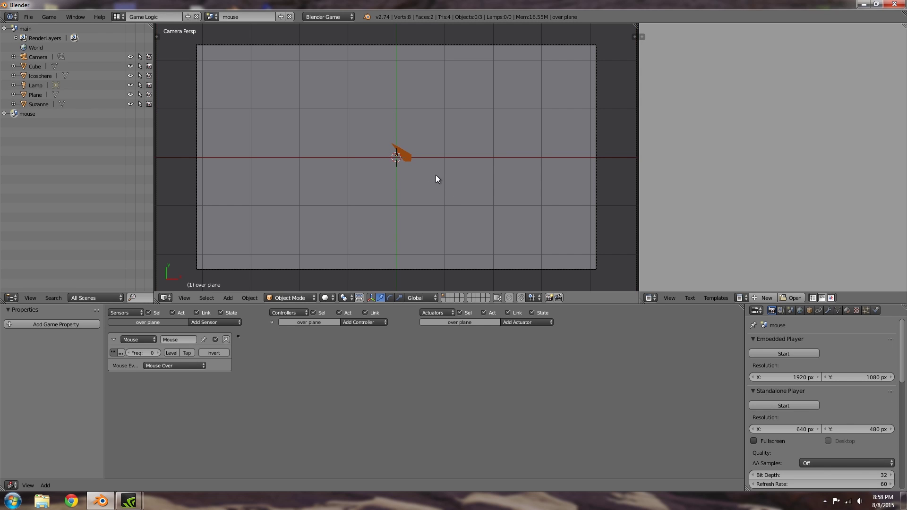
{"action": "right_click", "coordinate": [409, 160]}
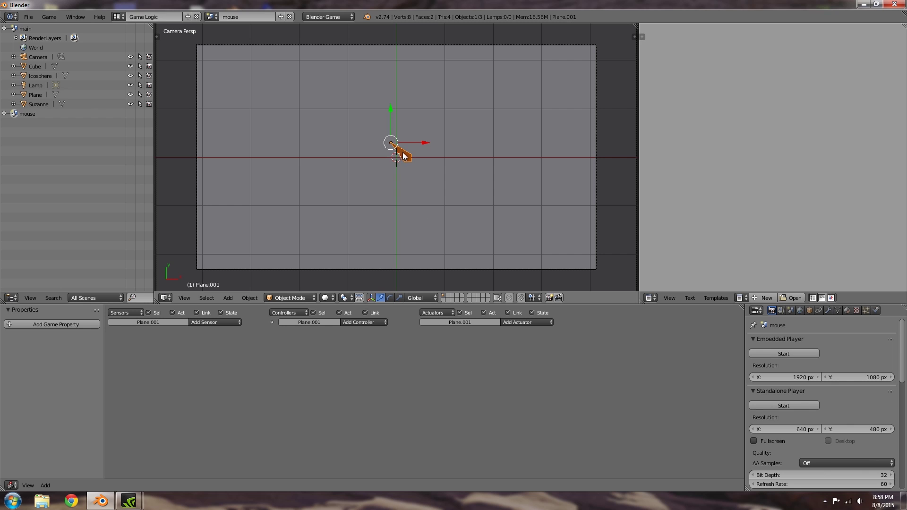
Rename the arrow object Plane.001 to 'cursor'.
{"action": "left_click", "coordinate": [808, 310]}
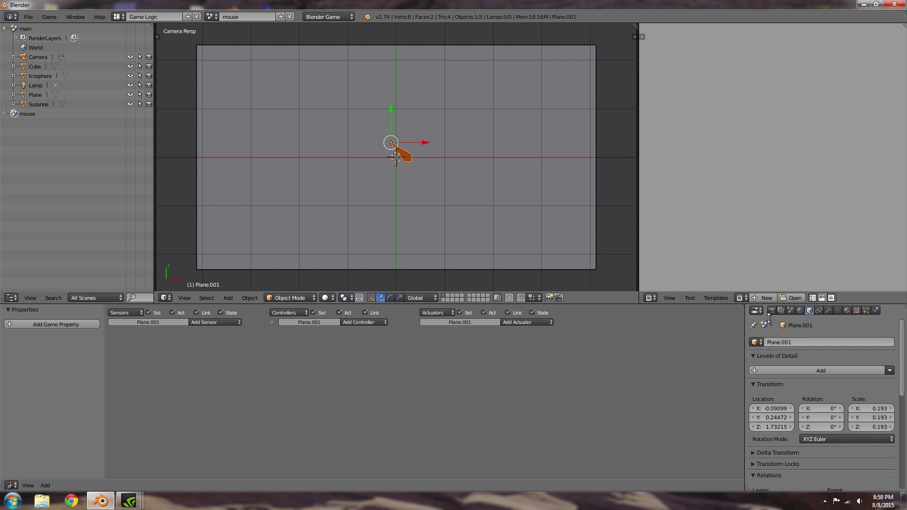
{"action": "left_click", "coordinate": [787, 343]}
{"action": "type", "text": "cursor"}
{"action": "key", "text": "Return"}
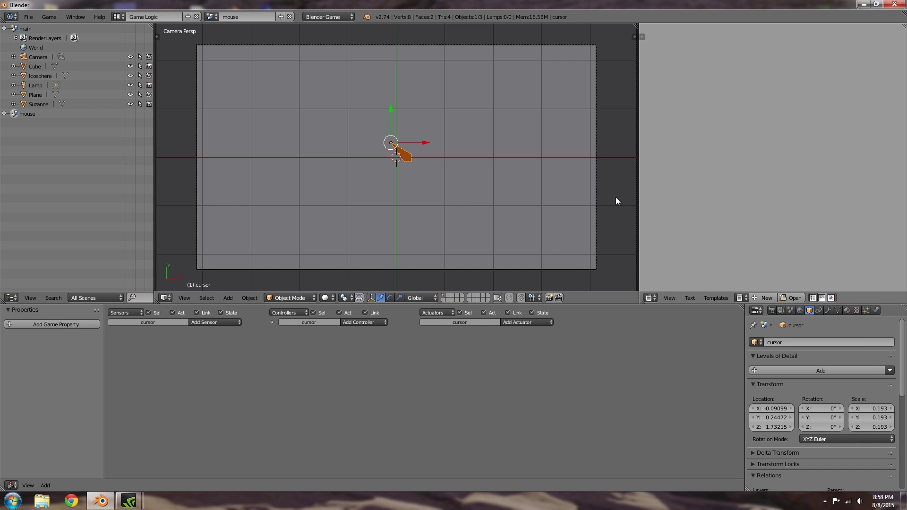
{"action": "key", "text": "KP_0"}
Add a Python controller on cursor, wire the over plane's Mouse sensor to it, and create a new text block.
{"action": "right_click", "coordinate": [412, 142]}
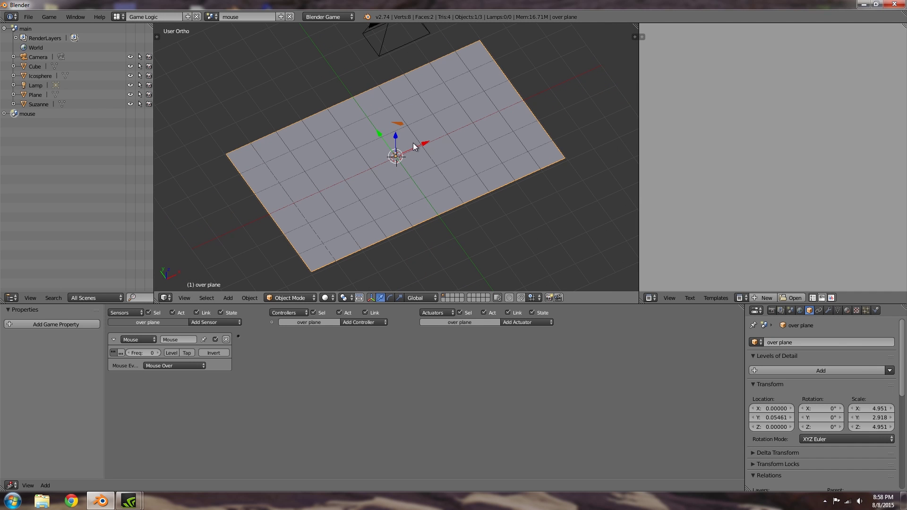
{"action": "right_click", "coordinate": [401, 125], "text": "shift"}
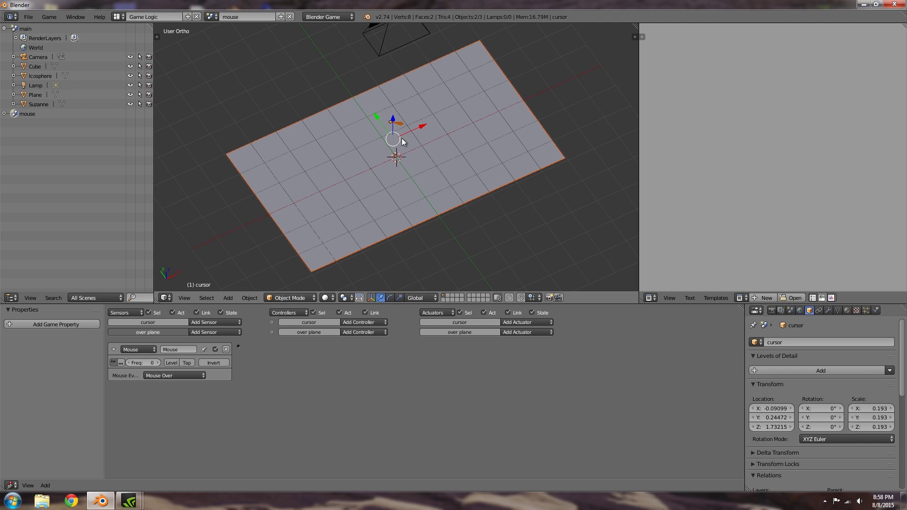
{"action": "left_click", "coordinate": [375, 322]}
{"action": "left_click", "coordinate": [365, 393]}
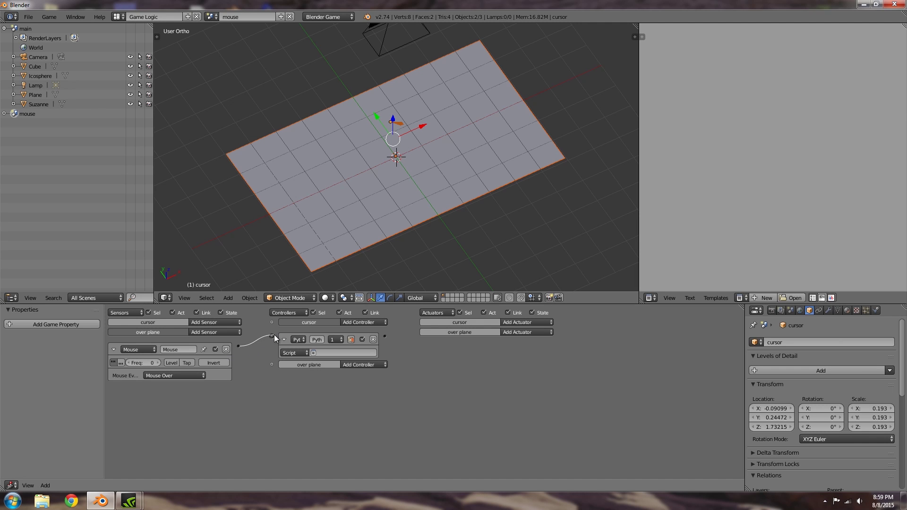
{"action": "left_click_drag", "start_coordinate": [273, 335], "coordinate": [274, 339]}
{"action": "left_click", "coordinate": [763, 297]}
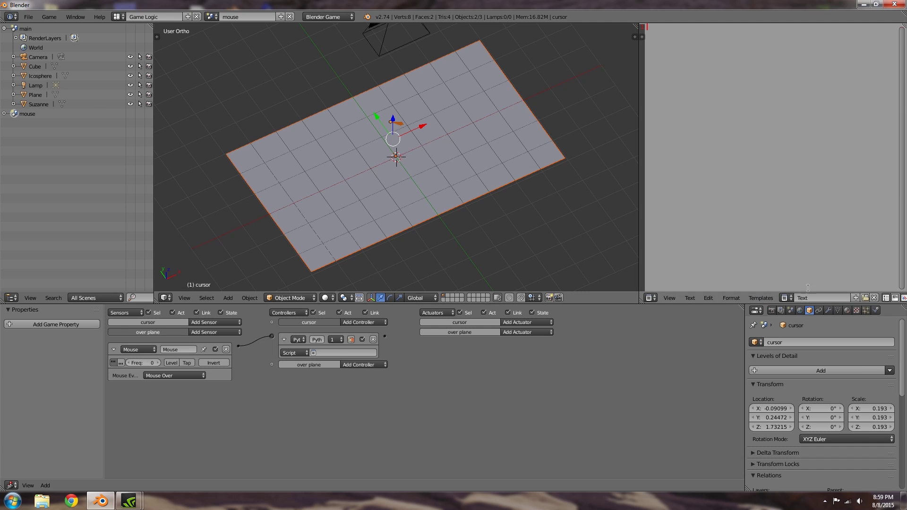
Name the script mouse_cursor.py and write import bge, cont = bge.logic.getCurrentController(), own = cont.owner.
{"action": "double_click", "coordinate": [814, 298]}
{"action": "type", "text": "mouse"}
{"action": "type", "text": " cursor.p"}
{"action": "type", "text": "import bge"}
{"action": "key", "text": "Return"}
{"action": "key", "text": "Return"}
{"action": "type", "text": "cont = bge.logic.getCurrentController()"}
{"action": "key", "text": "Return"}
{"action": "type", "text": "own  = cont.owner"}
{"action": "key", "text": "Return"}
{"action": "key", "text": "Return"}
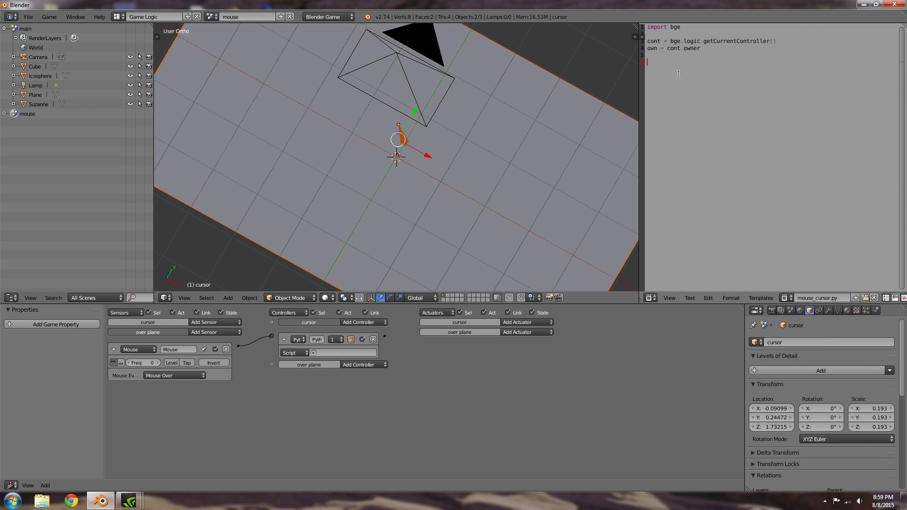
Begin the line own.worldPosition = in the script, widening the editor.
{"action": "type", "text": "own.worldPosition"}
{"action": "scroll", "coordinate": [755, 151], "scroll_direction": "up", "scroll_amount": 5, "text": "ctrl"}
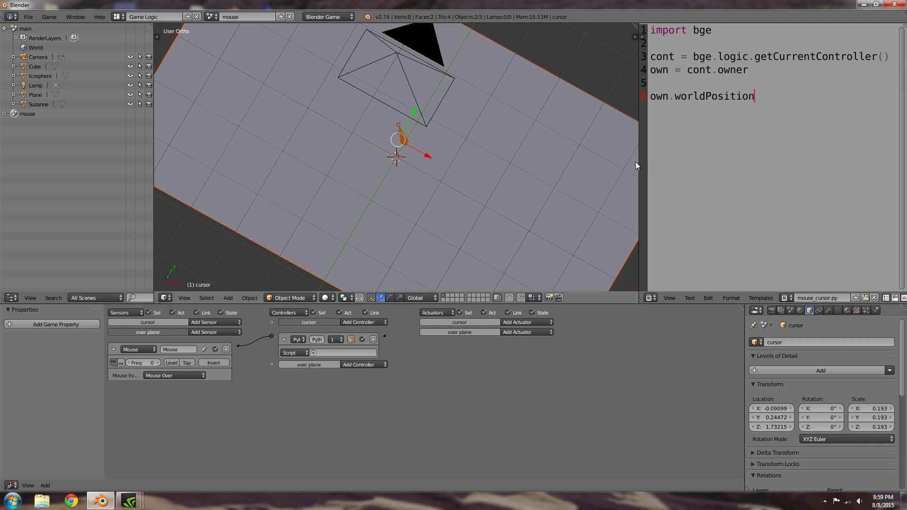
{"action": "left_click_drag", "start_coordinate": [639, 162], "coordinate": [550, 165]}
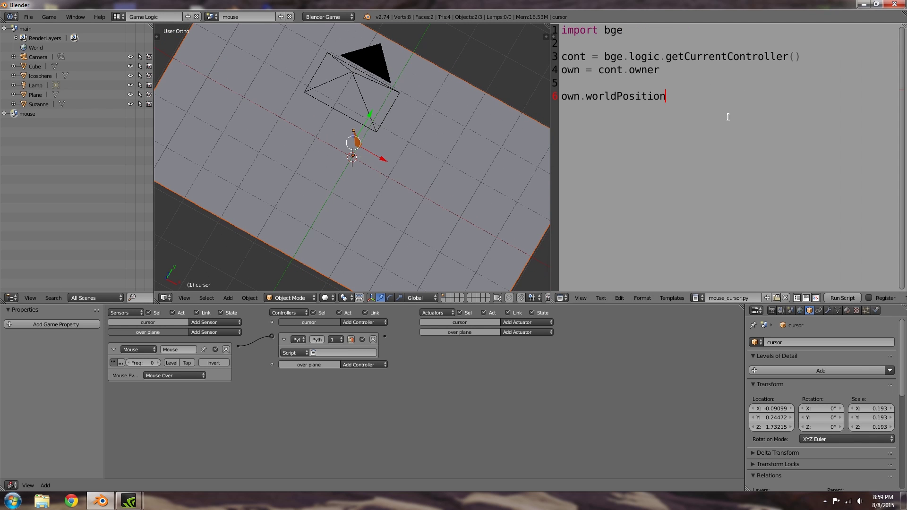
{"action": "type", "text": "="}
{"action": "key", "text": "BackSpace"}
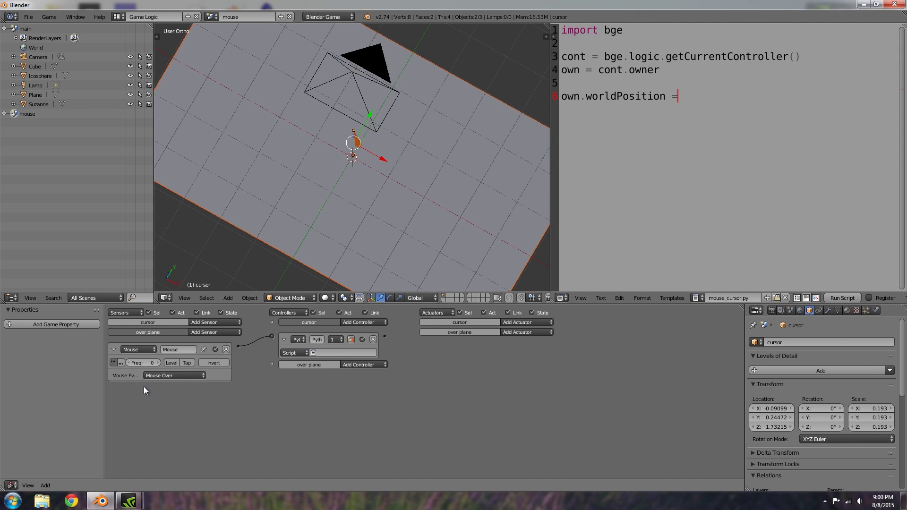
Rename the Mouse sensor 'over', add over = cont.sensors['over'], and finish with over.hitPosition.
{"action": "left_click", "coordinate": [178, 348]}
{"action": "type", "text": "over"}
{"action": "key", "text": "Return"}
{"action": "key", "text": "Up"}
{"action": "key", "text": "Return"}
{"action": "key", "text": "Return"}
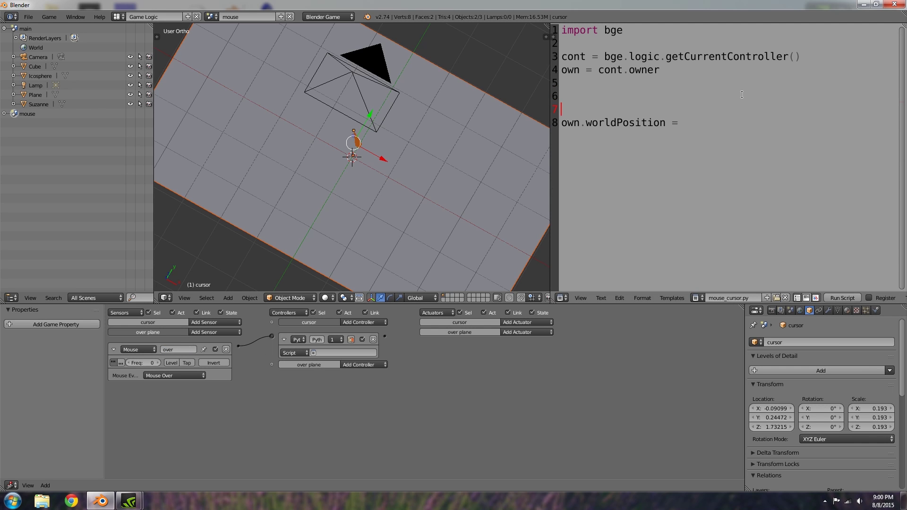
{"action": "key", "text": "Up"}
{"action": "type", "text": "over = cont.sensors['over']"}
{"action": "key", "text": "Down"}
{"action": "key", "text": "Down"}
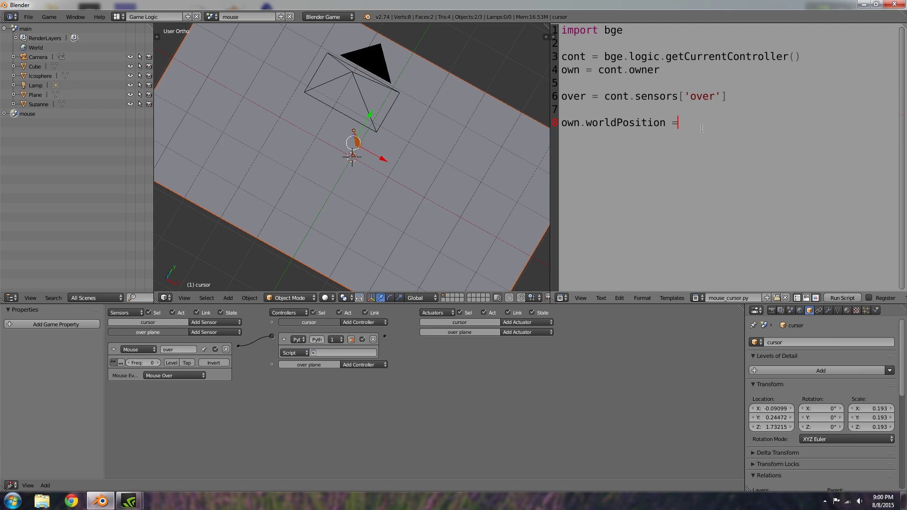
{"action": "type", "text": "over.hitPosition"}
Assign mouse_cursor.py to cursor's Python controller and check the over plane's physics settings.
{"action": "scroll", "coordinate": [276, 79], "scroll_direction": "down", "scroll_amount": 4}
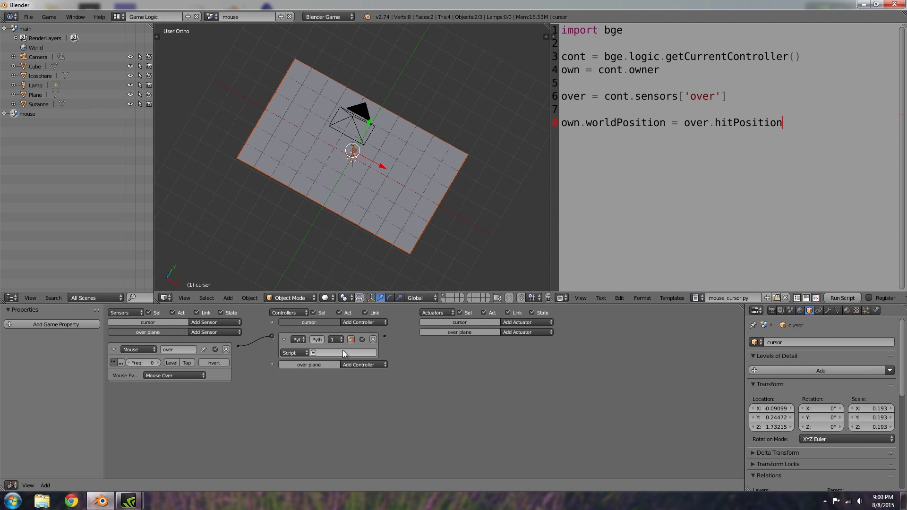
{"action": "left_click", "coordinate": [342, 353]}
{"action": "left_click", "coordinate": [346, 365]}
{"action": "key", "text": "KP_0"}
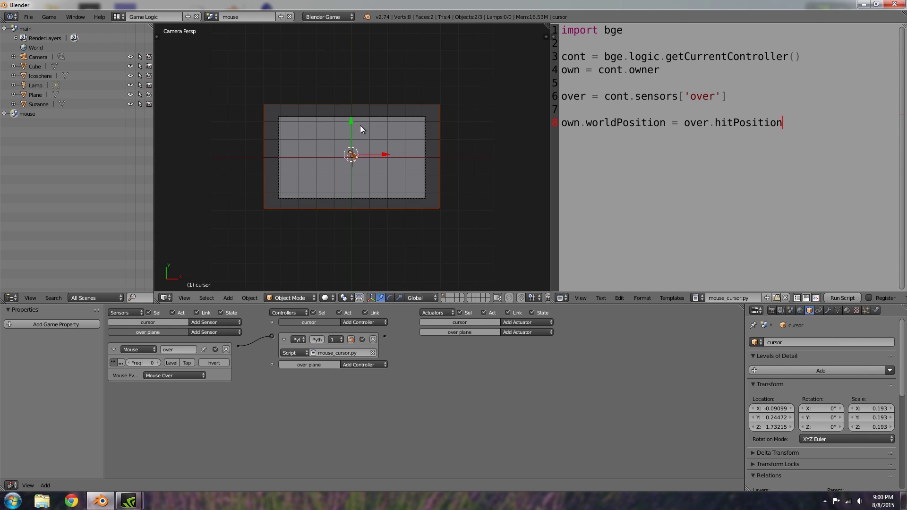
{"action": "scroll", "coordinate": [363, 129], "scroll_direction": "up", "scroll_amount": 4}
{"action": "right_click", "coordinate": [438, 159]}
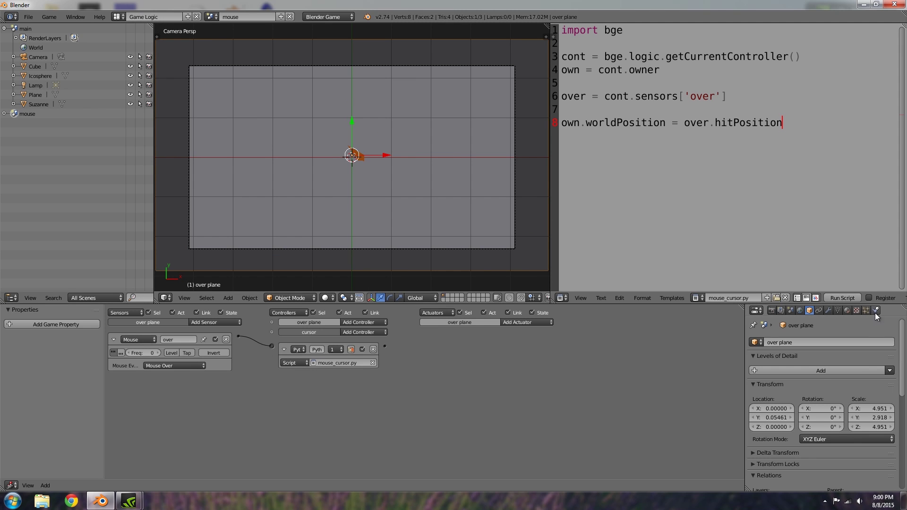
{"action": "left_click", "coordinate": [875, 312]}
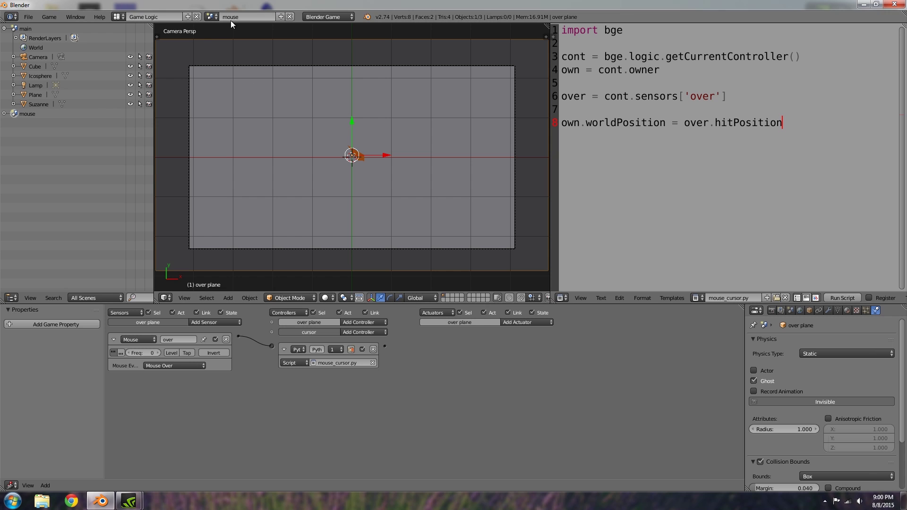
{"action": "left_click", "coordinate": [211, 17]}
In the main scene, give the camera an Always sensor wired to a new Scene actuator.
{"action": "left_click", "coordinate": [222, 29]}
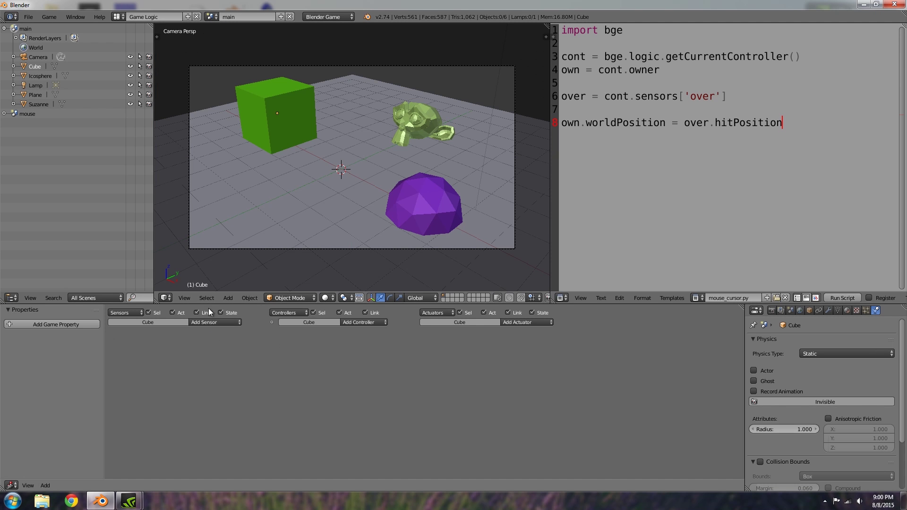
{"action": "right_click", "coordinate": [320, 247]}
{"action": "left_click", "coordinate": [211, 322]}
{"action": "left_click", "coordinate": [211, 338]}
{"action": "left_click", "coordinate": [526, 323]}
{"action": "left_click", "coordinate": [525, 444]}
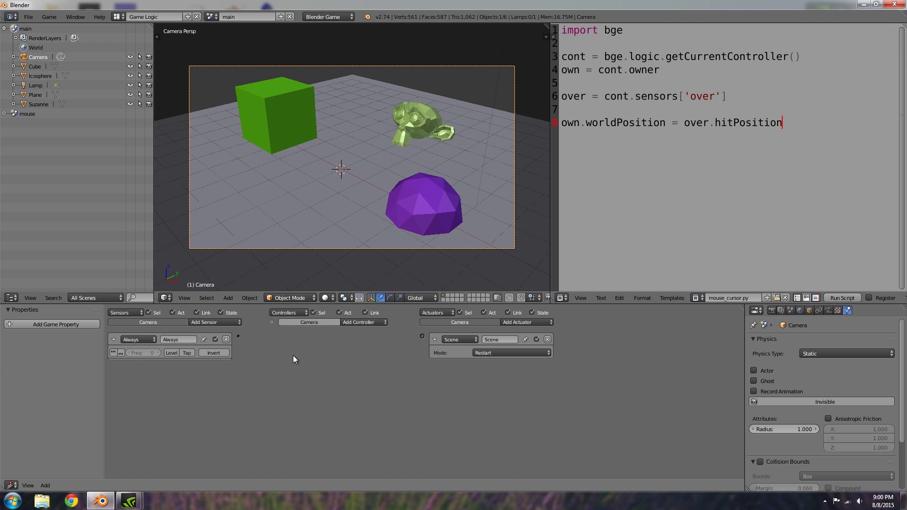
{"action": "left_click_drag", "start_coordinate": [239, 335], "coordinate": [434, 341]}
Set the Scene actuator to Add Overlay Scene with scene 'mouse', then collapse all three bricks.
{"action": "left_click", "coordinate": [524, 353]}
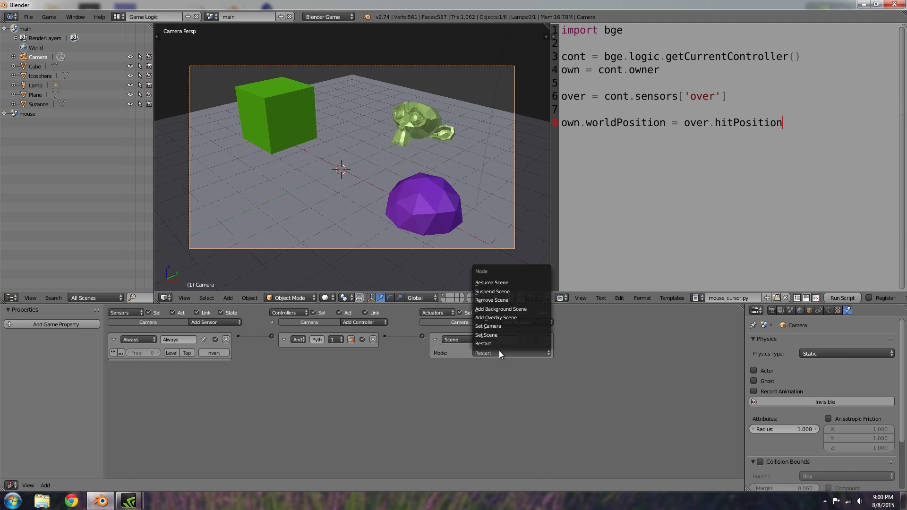
{"action": "left_click", "coordinate": [494, 317]}
{"action": "left_click", "coordinate": [491, 364]}
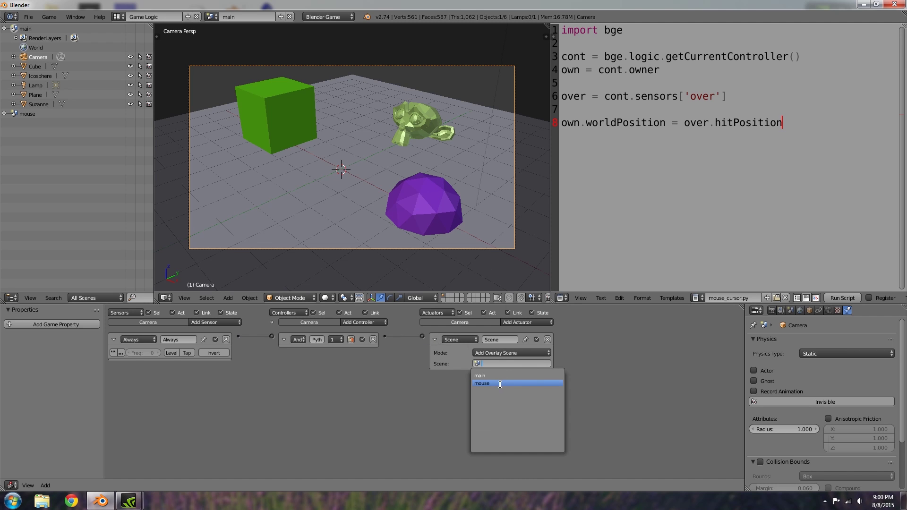
{"action": "left_click", "coordinate": [491, 375]}
{"action": "left_click", "coordinate": [496, 364]}
{"action": "left_click", "coordinate": [489, 385]}
{"action": "left_click", "coordinate": [433, 339]}
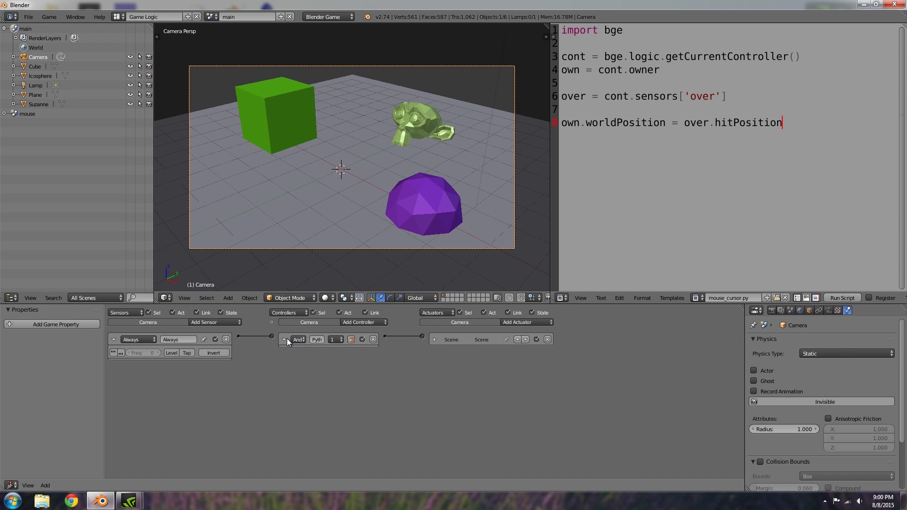
{"action": "left_click", "coordinate": [285, 340]}
{"action": "left_click", "coordinate": [113, 339]}
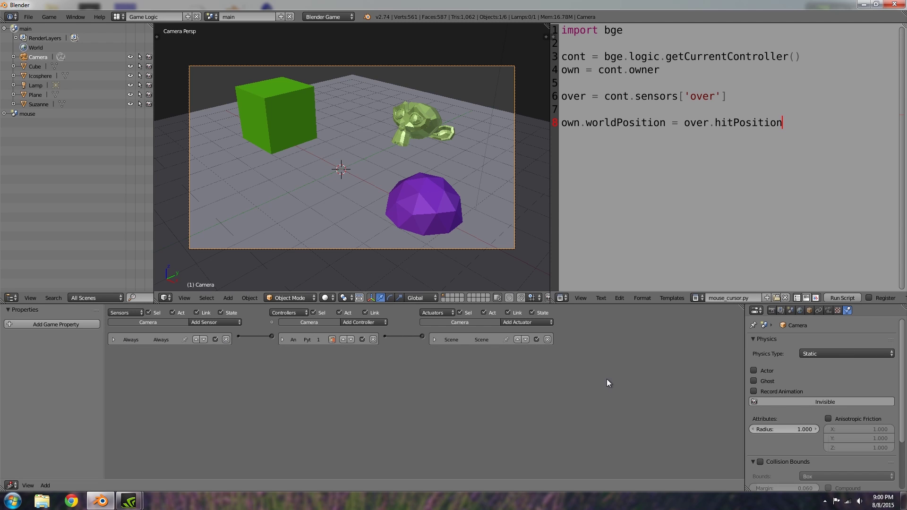
Try rendered viewport shading, then switch to the mouse scene in solid shading.
{"action": "left_click", "coordinate": [325, 298]}
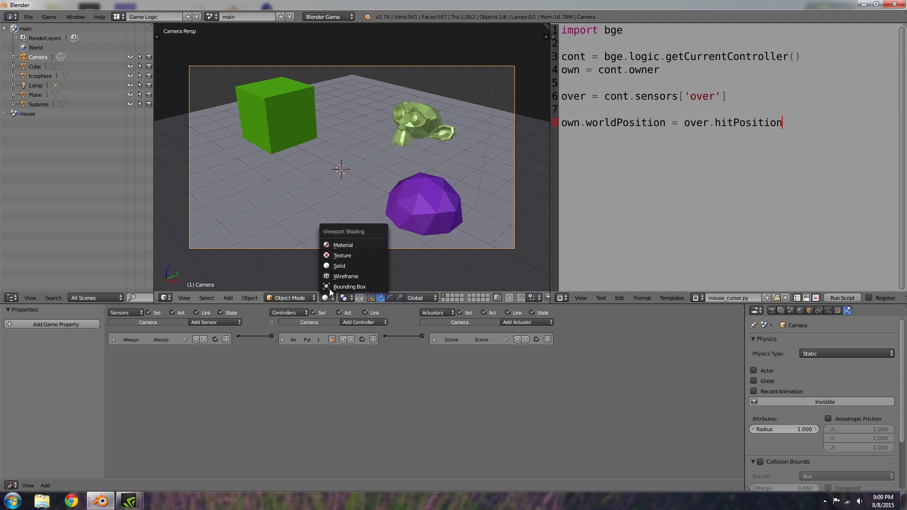
{"action": "left_click", "coordinate": [337, 255]}
{"action": "left_click", "coordinate": [211, 16]}
{"action": "left_click", "coordinate": [219, 40]}
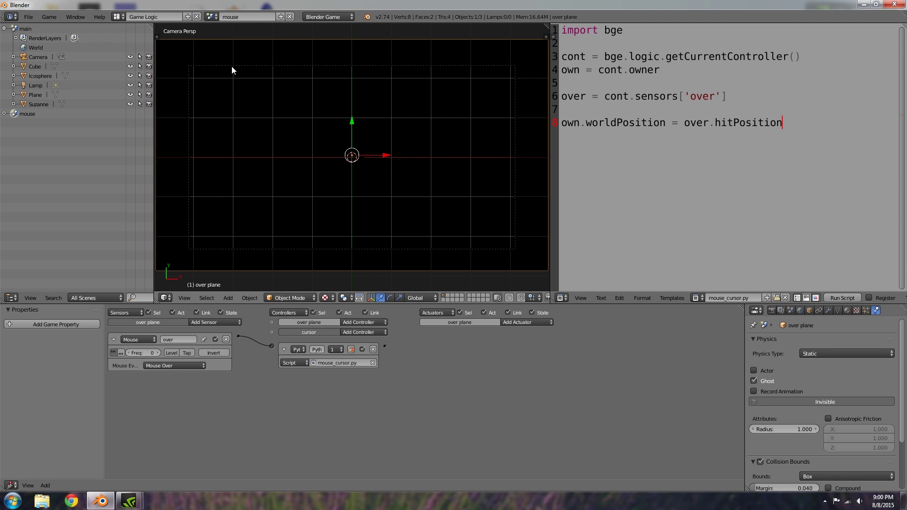
{"action": "left_click", "coordinate": [343, 298]}
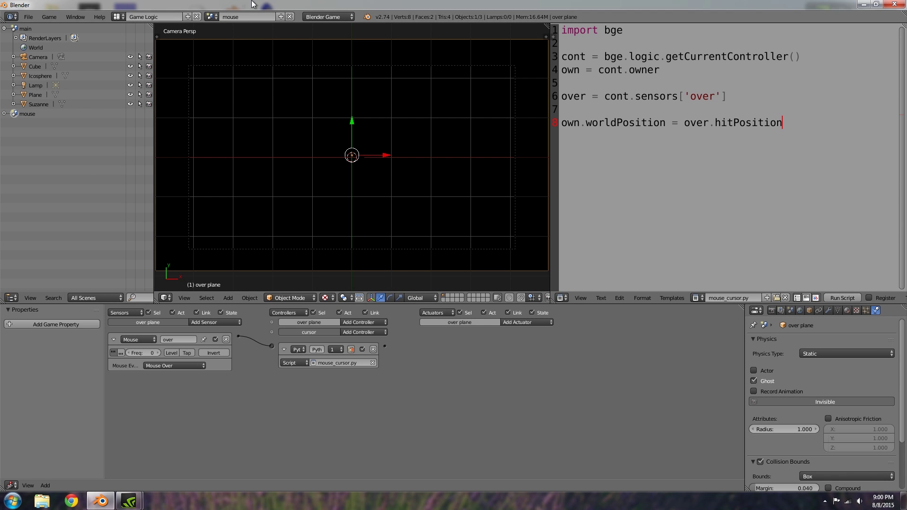
{"action": "key", "text": "shift+z"}
Tick Shadeless on the cursor's material and return to the main scene in rendered shading.
{"action": "right_click", "coordinate": [355, 154]}
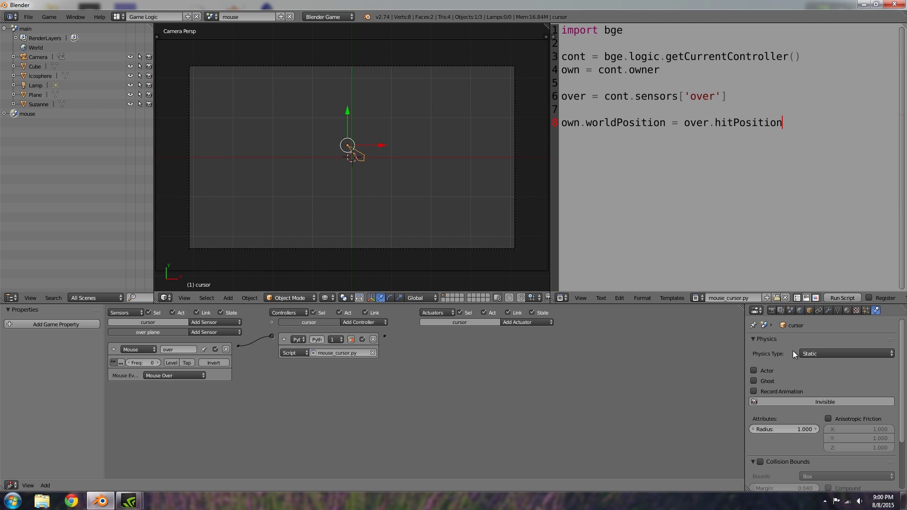
{"action": "left_click", "coordinate": [846, 310]}
{"action": "scroll", "coordinate": [835, 415], "scroll_direction": "down", "scroll_amount": 10}
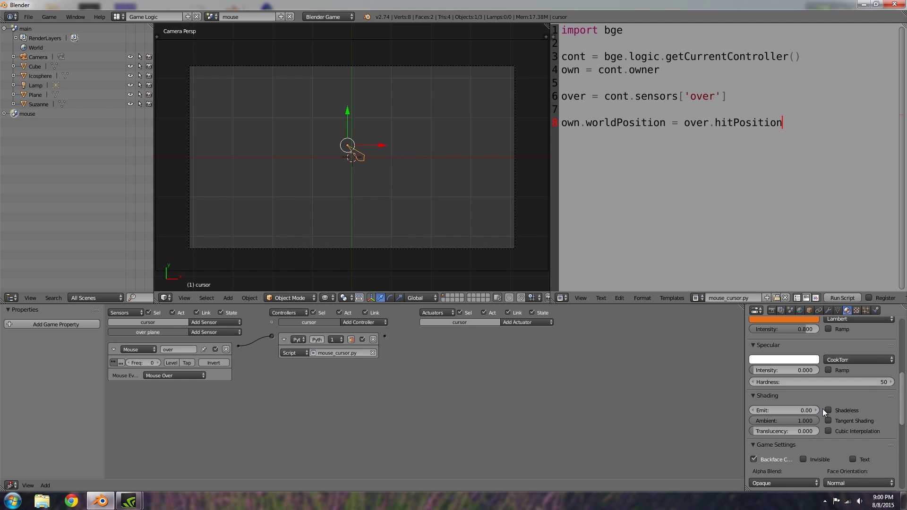
{"action": "left_click", "coordinate": [829, 410]}
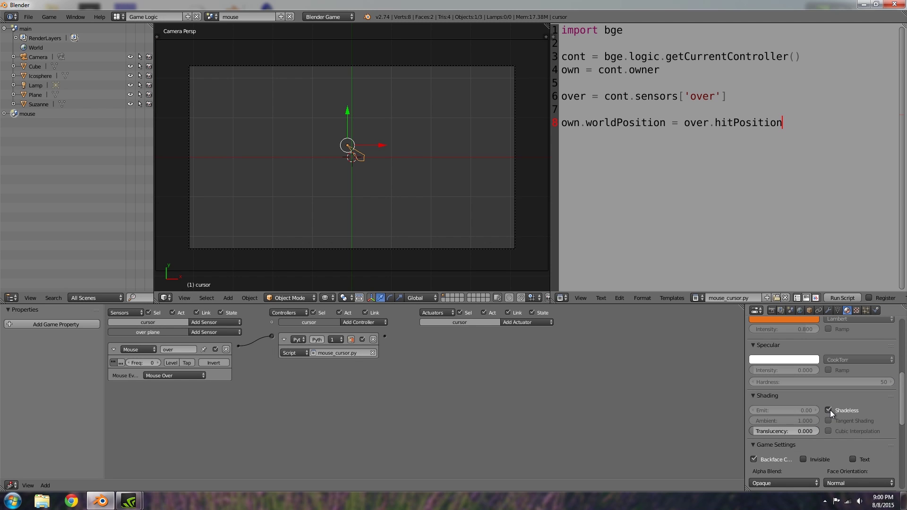
{"action": "left_click", "coordinate": [210, 16]}
{"action": "left_click", "coordinate": [218, 31]}
{"action": "key", "text": "shift+z"}
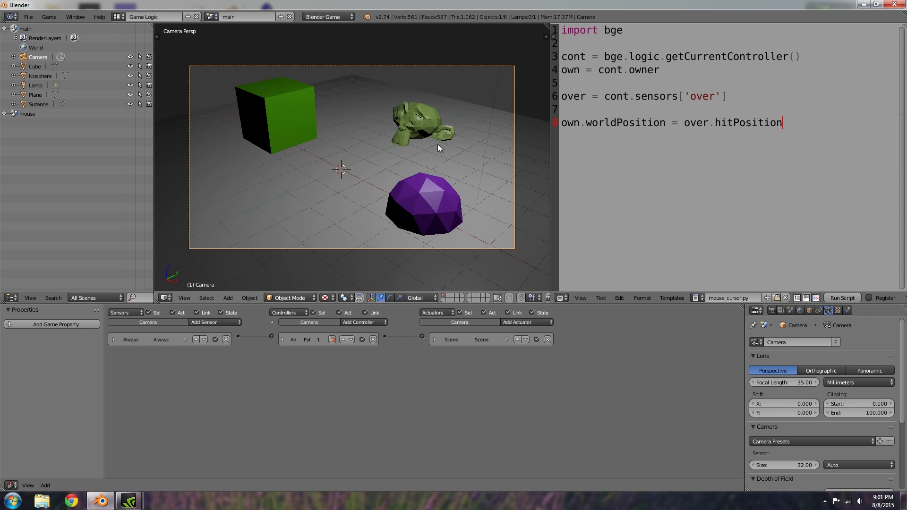
Test-play the game, then set the cursor's Physics Type to No Collision.
{"action": "key", "text": "p"}
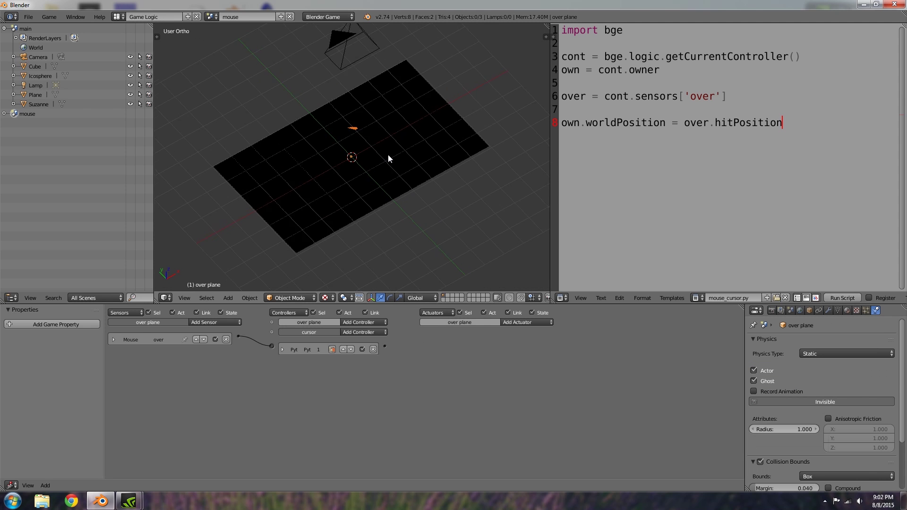
{"action": "scroll", "coordinate": [386, 151], "scroll_direction": "up", "scroll_amount": 2}
{"action": "right_click", "coordinate": [354, 106]}
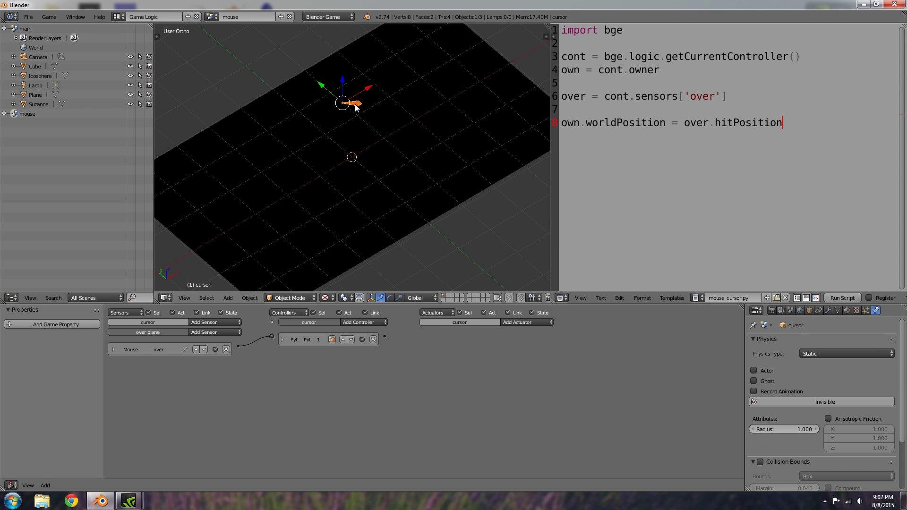
{"action": "left_click", "coordinate": [818, 352]}
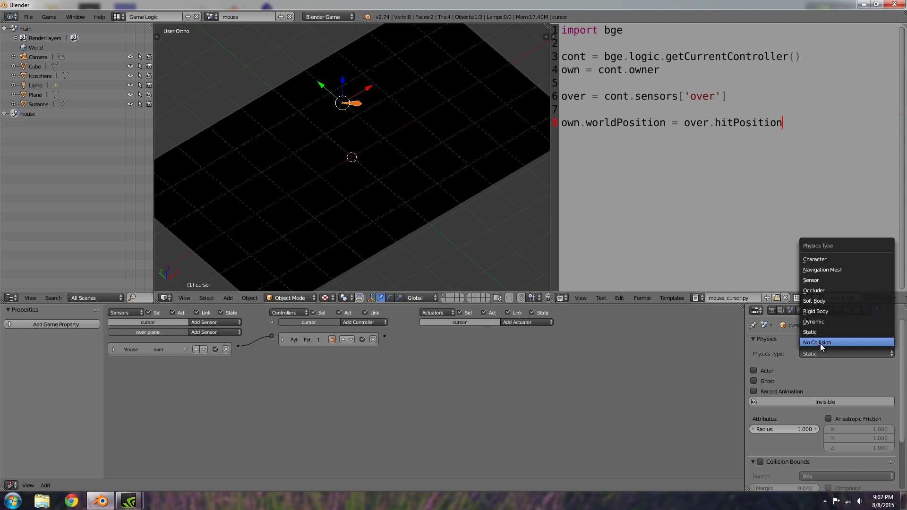
{"action": "left_click", "coordinate": [819, 344]}
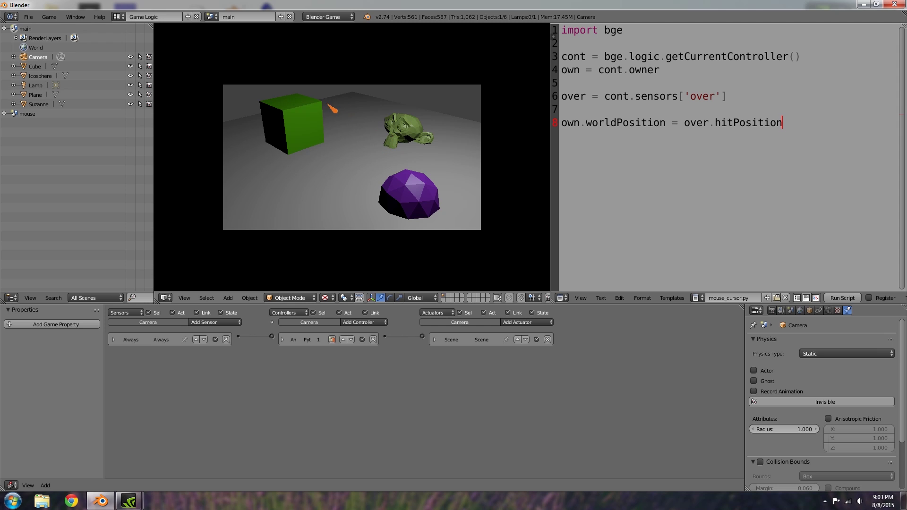